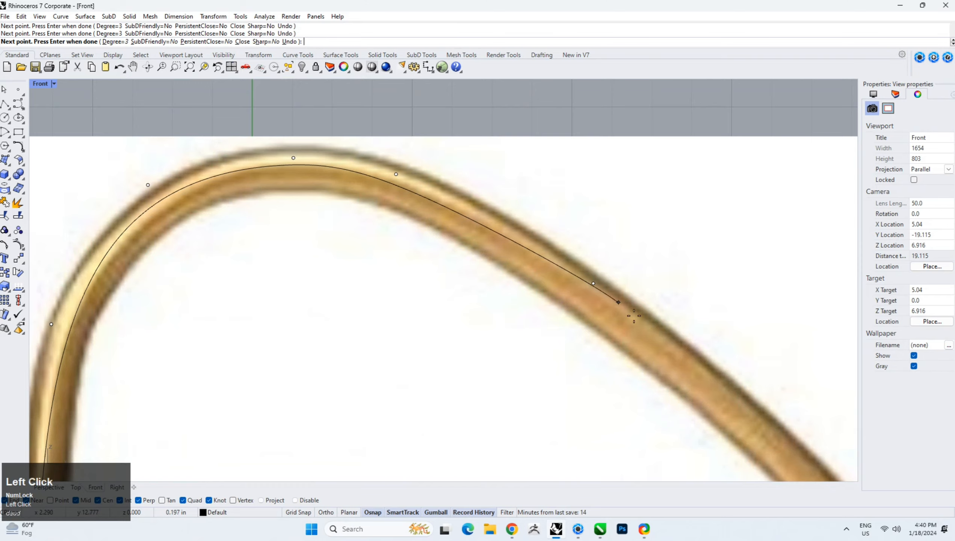
Step: Continue the control-point curve down the right side of the large wire loop and around its lower-right bend
{"action": "scroll", "coordinate": [666, 360], "scroll_direction": "down", "scroll_amount": 10}
{"action": "right_click_drag", "start_coordinate": [786, 452], "coordinate": [506, 240]}
{"action": "left_click", "coordinate": [508, 264]}
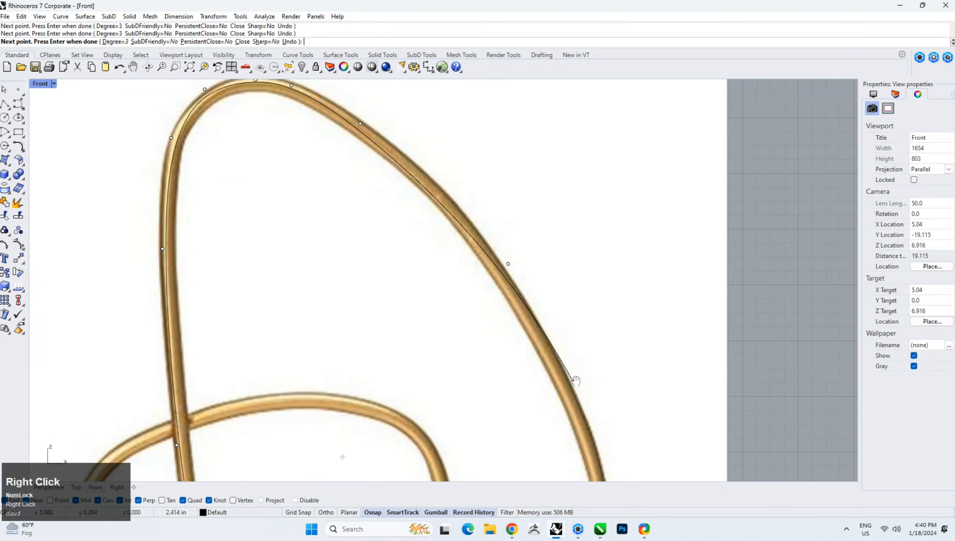
{"action": "right_click_drag", "start_coordinate": [576, 380], "coordinate": [437, 128]}
{"action": "left_click", "coordinate": [452, 171]}
{"action": "left_click", "coordinate": [473, 315]}
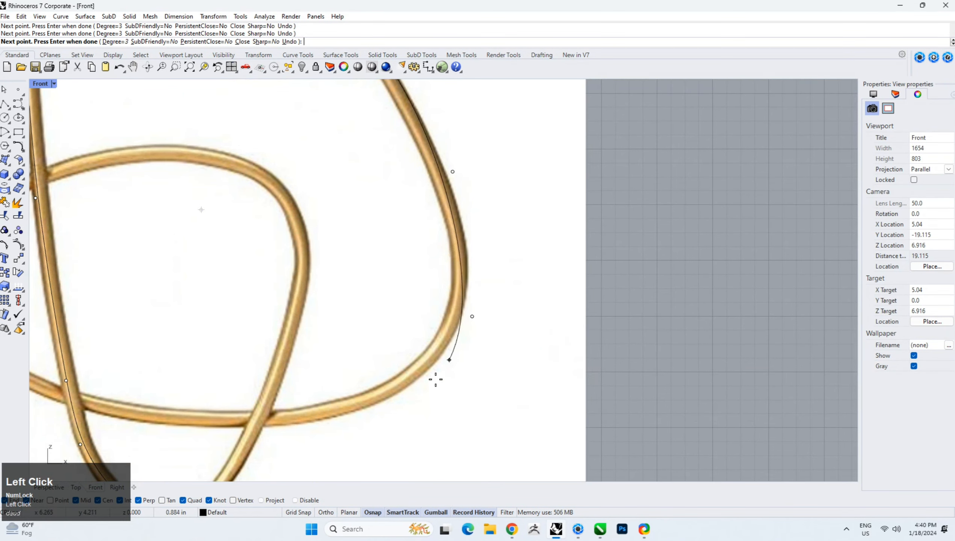
{"action": "left_click", "coordinate": [411, 390]}
Step: Extend the curve leftward along the lower wire crossing and up around the left bend of the inner loop
{"action": "right_click_drag", "start_coordinate": [328, 424], "coordinate": [496, 356]}
{"action": "left_click", "coordinate": [466, 357]}
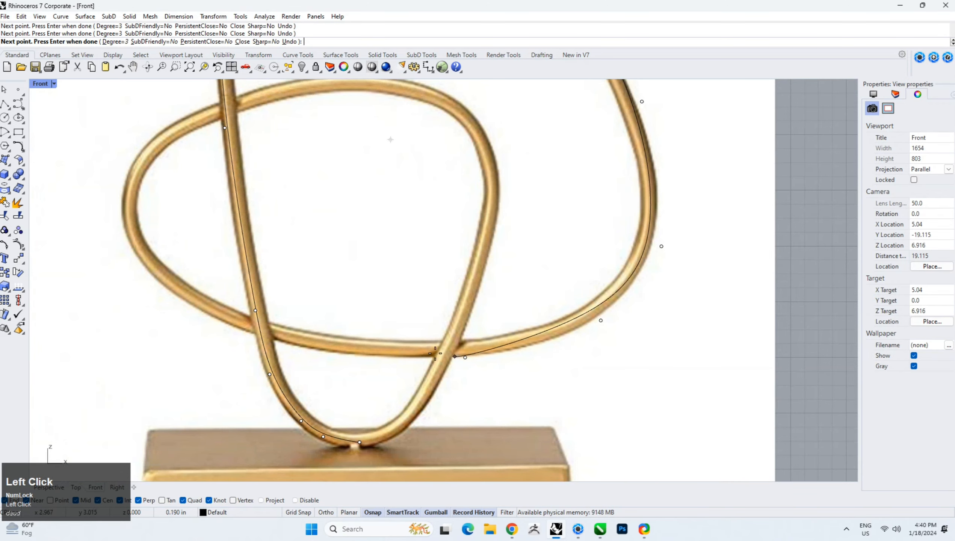
{"action": "left_click", "coordinate": [294, 341]}
{"action": "left_click", "coordinate": [169, 302]}
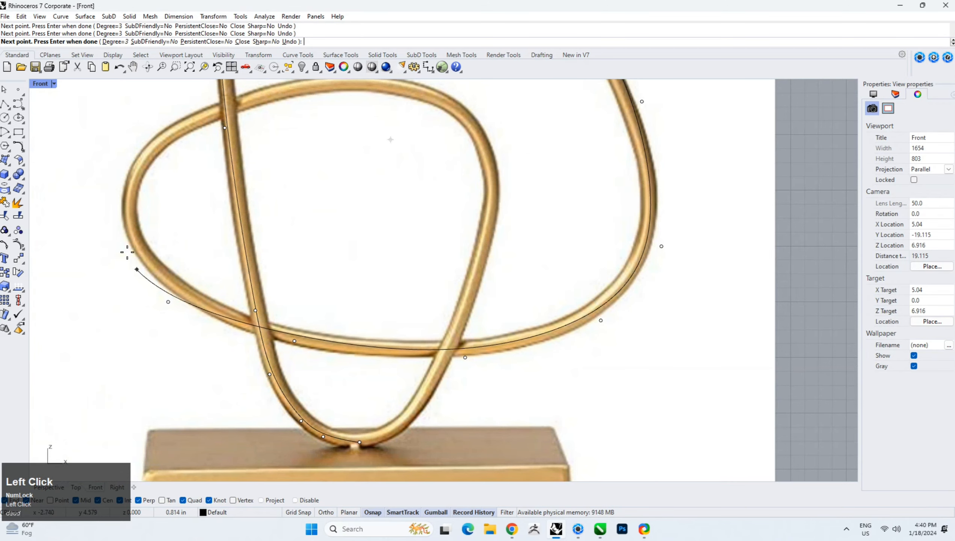
{"action": "right_click_drag", "start_coordinate": [128, 251], "coordinate": [170, 323]}
{"action": "left_click", "coordinate": [159, 296]}
{"action": "left_click", "coordinate": [176, 203]}
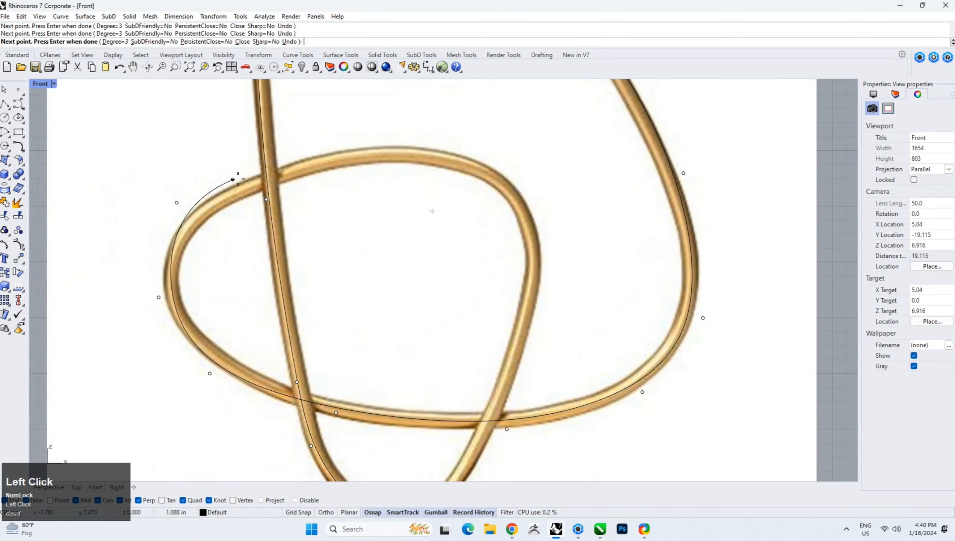
Step: Extend the curve over the top of the inner loop and around its right bend
{"action": "left_click", "coordinate": [319, 164]}
{"action": "right_click_drag", "start_coordinate": [386, 144], "coordinate": [347, 199]}
{"action": "left_click", "coordinate": [377, 192]}
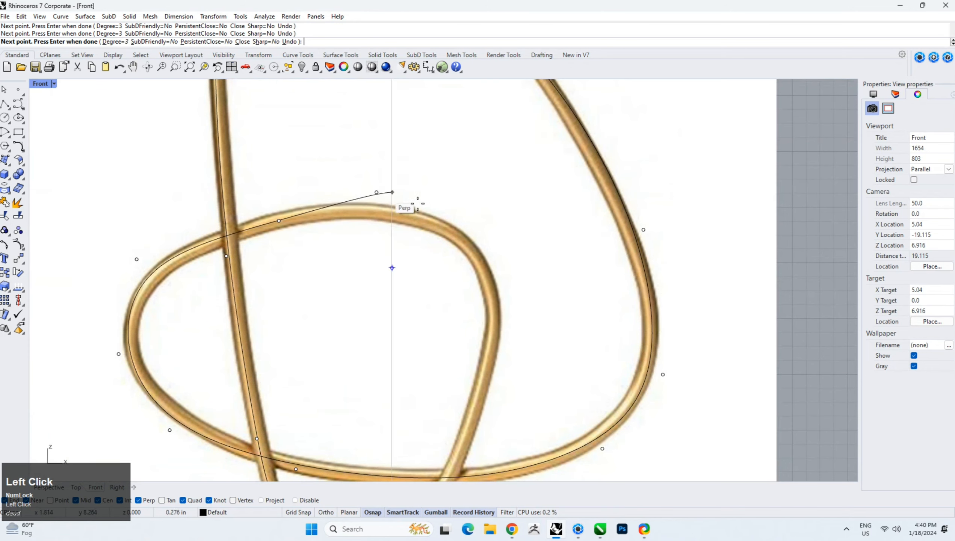
{"action": "left_click", "coordinate": [507, 341]}
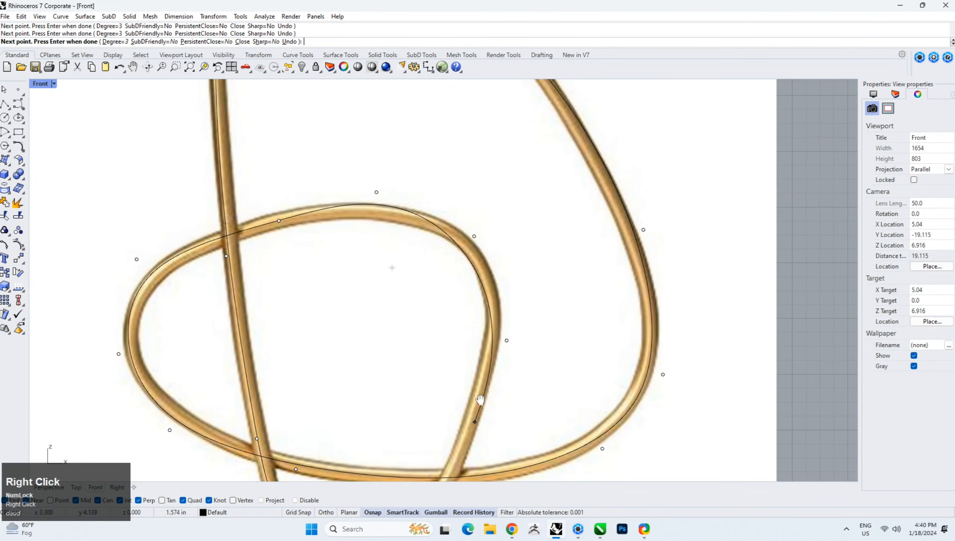
Step: Trace the inner wire down to the base and close the curve at its start point
{"action": "right_click_drag", "start_coordinate": [480, 396], "coordinate": [498, 198]}
{"action": "left_click", "coordinate": [478, 265]}
{"action": "scroll", "coordinate": [428, 329], "scroll_direction": "up", "scroll_amount": 3}
{"action": "left_click", "coordinate": [460, 324]}
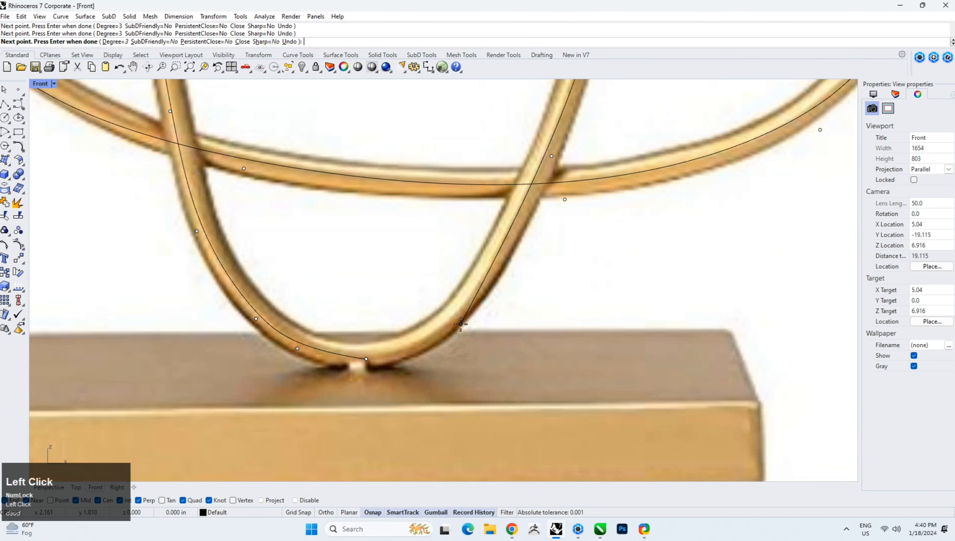
{"action": "left_click", "coordinate": [366, 359]}
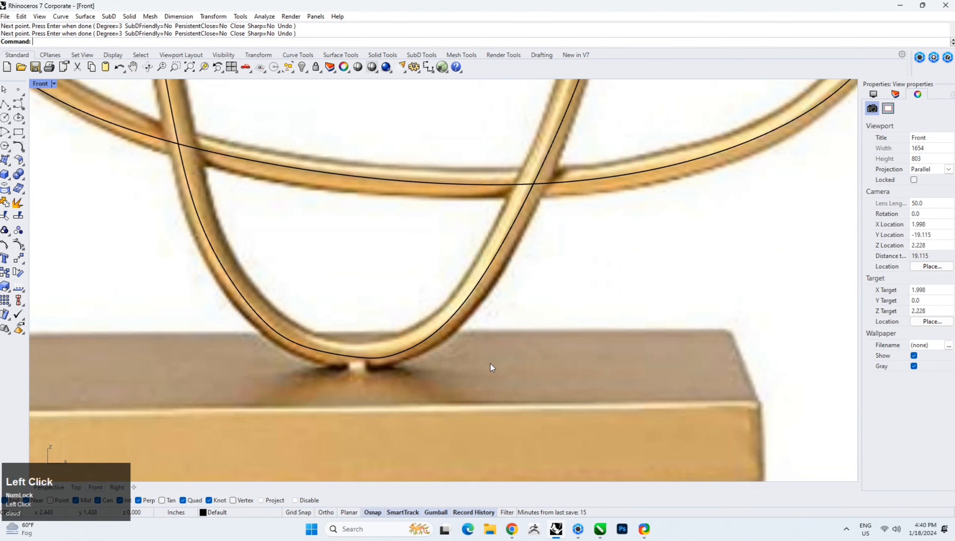
Step: Delete the curve's control point just left of the base contact and shift the lowest point left to fit the wire
{"action": "scroll", "coordinate": [408, 317], "scroll_direction": "down", "scroll_amount": 3}
{"action": "right_click_drag", "start_coordinate": [408, 318], "coordinate": [394, 357]}
{"action": "scroll", "coordinate": [395, 357], "scroll_direction": "up", "scroll_amount": 3}
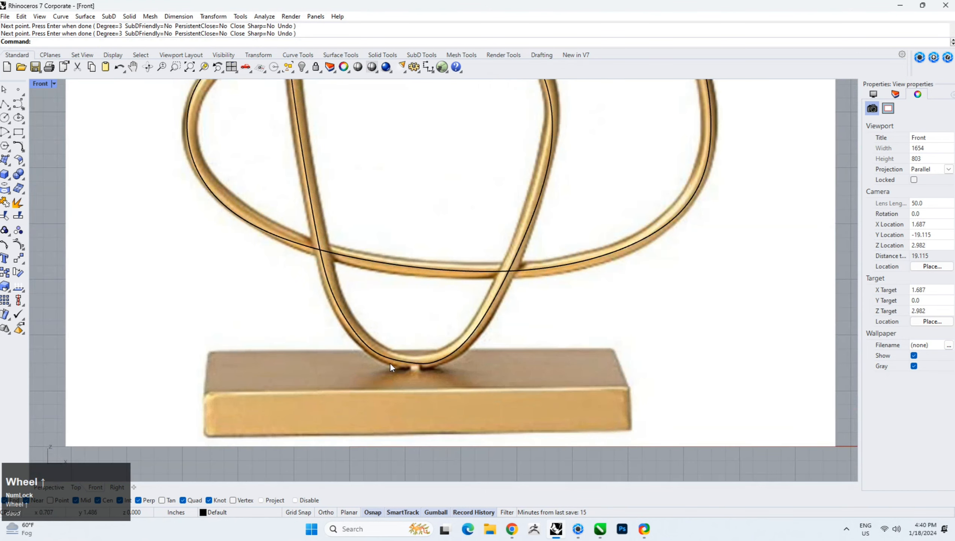
{"action": "left_click", "coordinate": [392, 361]}
{"action": "scroll", "coordinate": [393, 361], "scroll_direction": "up", "scroll_amount": 2}
{"action": "left_click", "coordinate": [376, 357]}
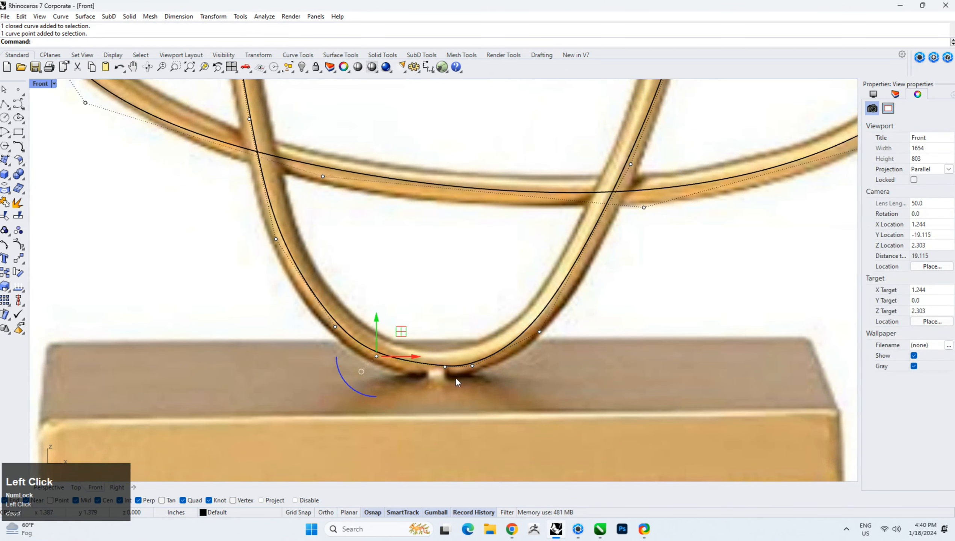
{"action": "key", "text": "Delete"}
{"action": "left_click", "coordinate": [445, 367]}
{"action": "left_click_drag", "start_coordinate": [471, 341], "coordinate": [437, 345]}
Step: Delete the surplus control points on both sides of the bottom bend and reposition the remaining ones so the curve follows the wire
{"action": "right_click_drag", "start_coordinate": [283, 304], "coordinate": [283, 363]}
{"action": "left_click_drag", "start_coordinate": [256, 329], "coordinate": [289, 292]}
{"action": "key", "text": "Delete"}
{"action": "left_click_drag", "start_coordinate": [344, 373], "coordinate": [318, 331]}
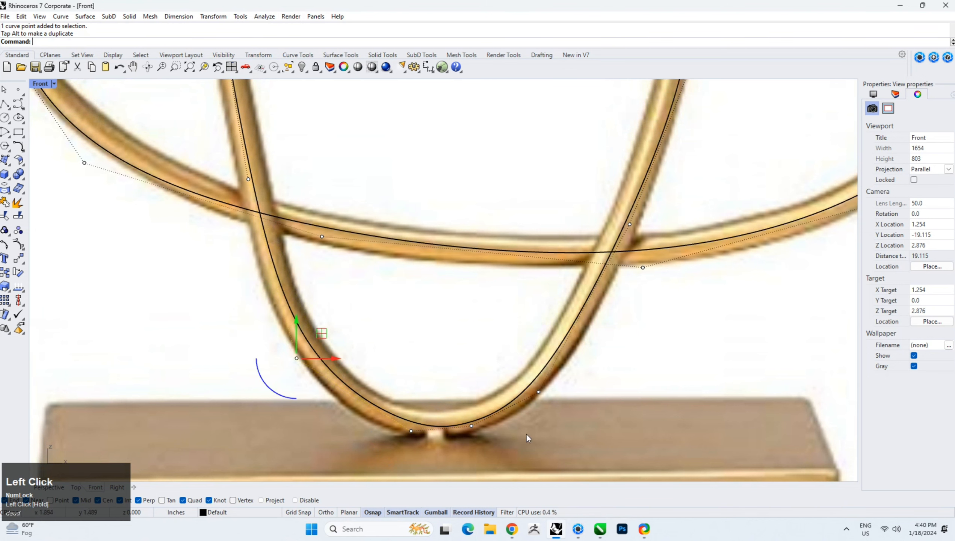
{"action": "key", "text": "Delete"}
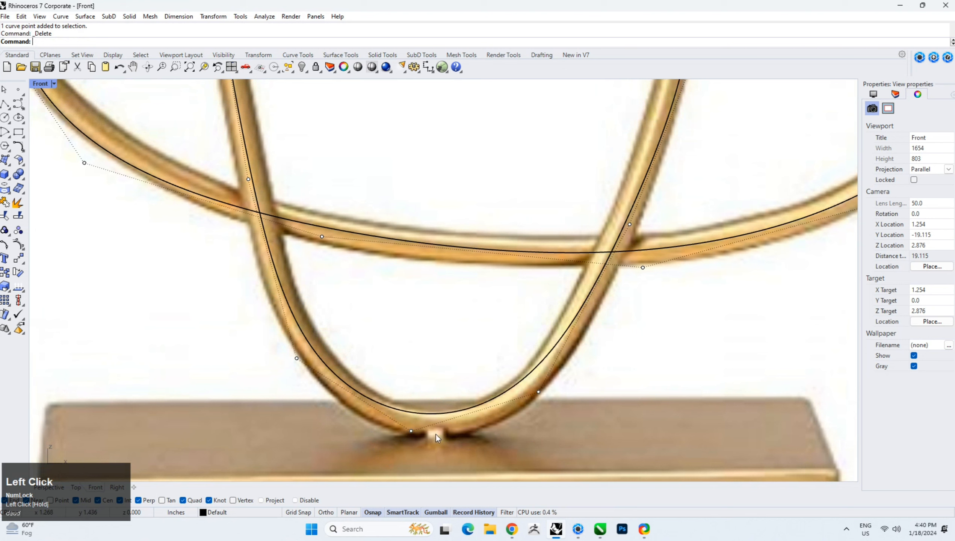
{"action": "left_click_drag", "start_coordinate": [386, 447], "coordinate": [503, 398]}
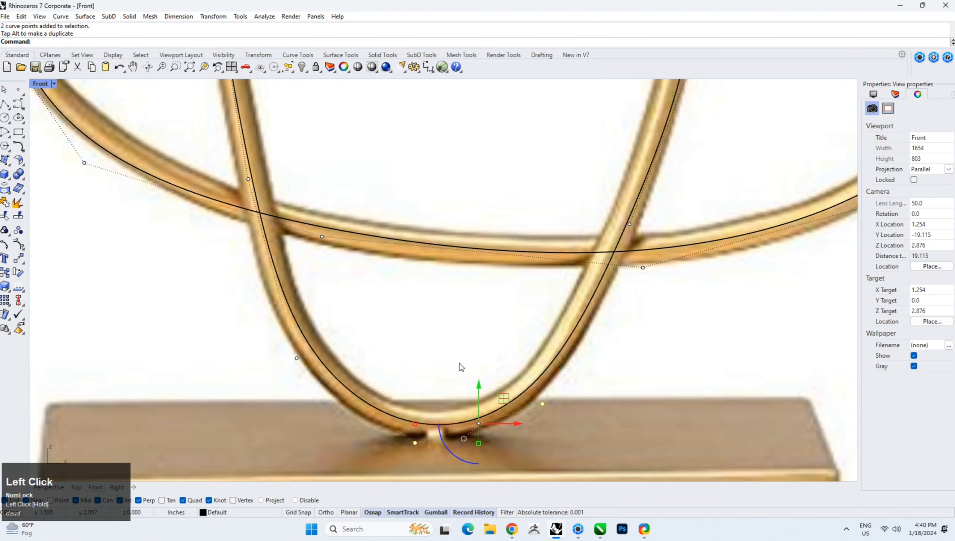
Step: Adjust the control points on the right side and upper-right corner of the inner loop to centre the curve on the wire
{"action": "scroll", "coordinate": [417, 322], "scroll_direction": "down", "scroll_amount": 3}
{"action": "right_click_drag", "start_coordinate": [438, 295], "coordinate": [397, 334]}
{"action": "scroll", "coordinate": [482, 277], "scroll_direction": "up", "scroll_amount": 4}
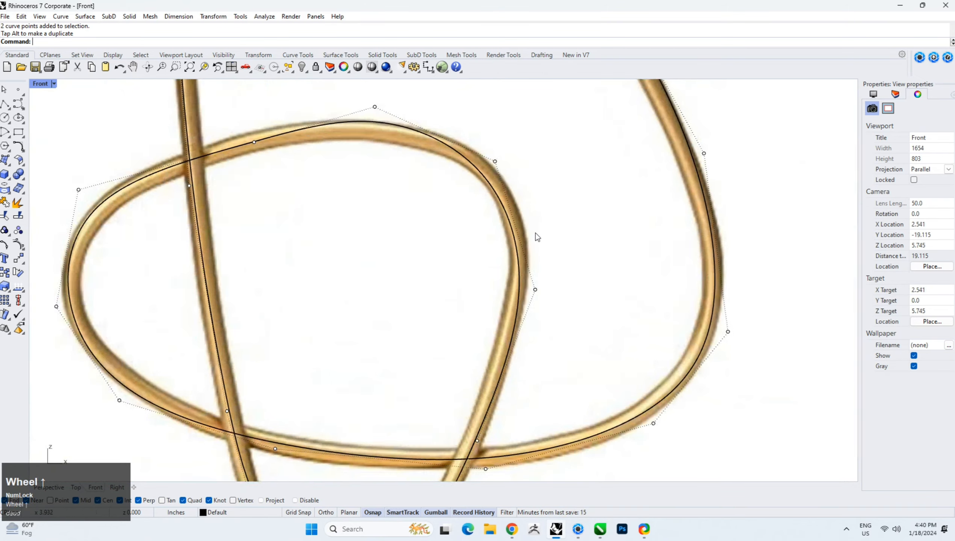
{"action": "left_click_drag", "start_coordinate": [481, 276], "coordinate": [560, 336]}
{"action": "left_click_drag", "start_coordinate": [559, 280], "coordinate": [534, 221]}
{"action": "right_click_drag", "start_coordinate": [487, 162], "coordinate": [496, 245]}
{"action": "left_click_drag", "start_coordinate": [484, 188], "coordinate": [529, 264]}
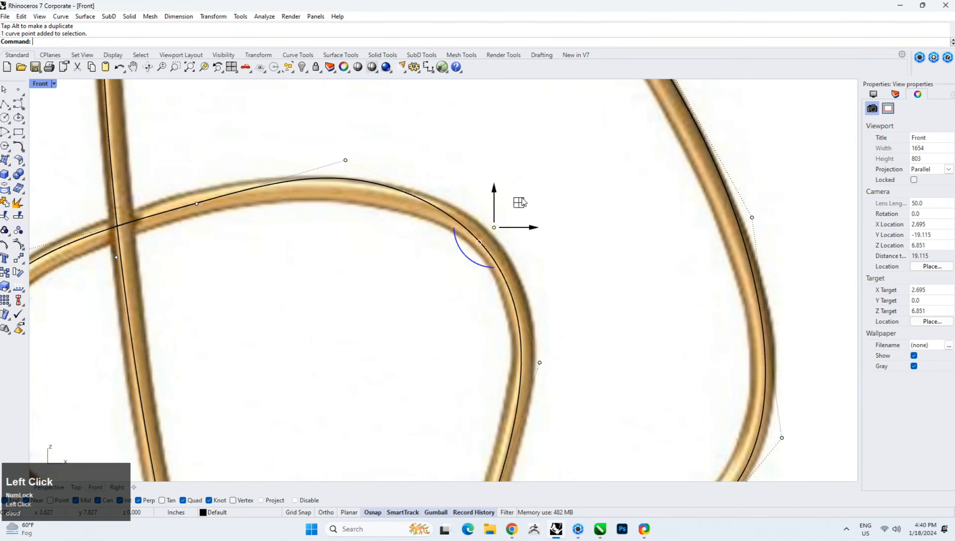
{"action": "left_click_drag", "start_coordinate": [525, 205], "coordinate": [525, 204]}
Step: Move the control points at the inner loop's top and near its upper-left crossing onto the wire's path
{"action": "left_click", "coordinate": [345, 160]}
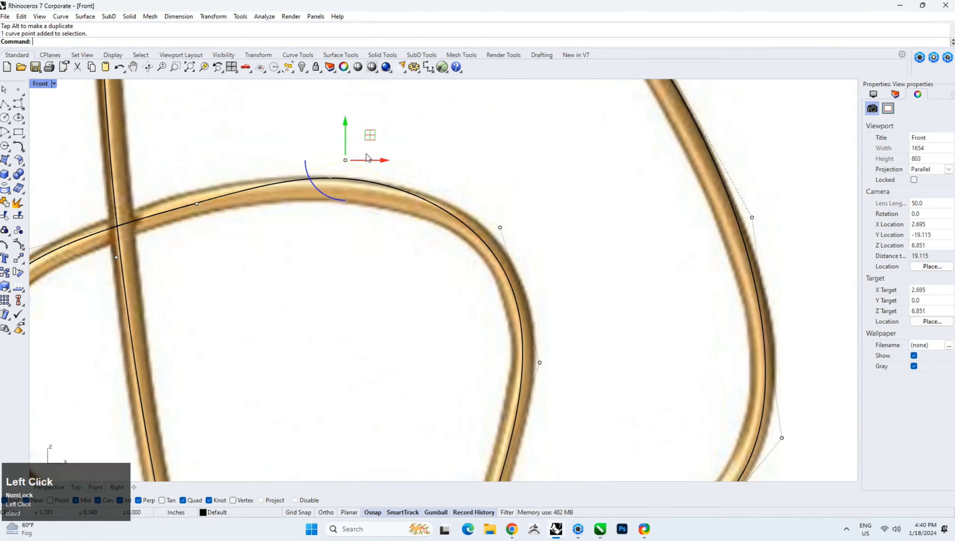
{"action": "left_click_drag", "start_coordinate": [372, 143], "coordinate": [379, 149]}
{"action": "right_click_drag", "start_coordinate": [225, 192], "coordinate": [363, 186]}
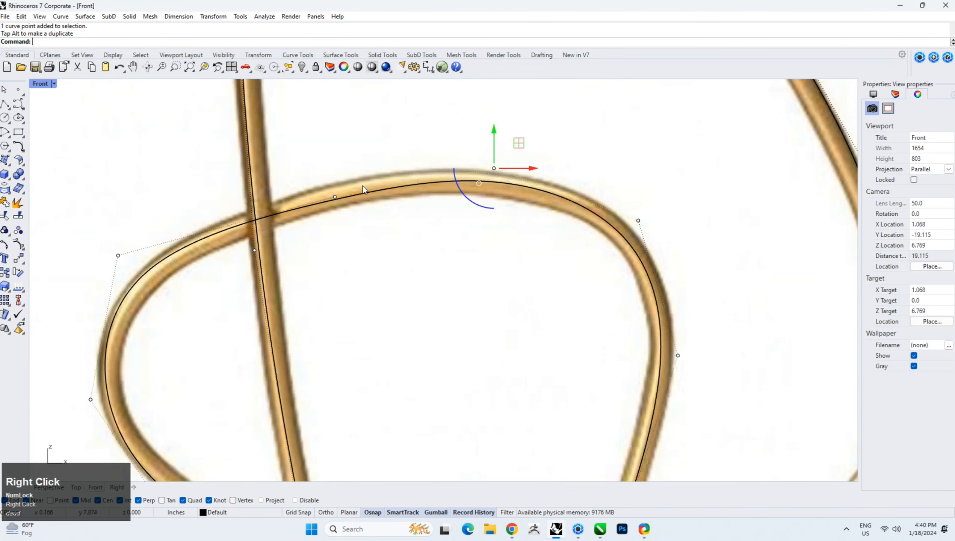
{"action": "left_click_drag", "start_coordinate": [318, 170], "coordinate": [380, 244]}
{"action": "left_click_drag", "start_coordinate": [359, 171], "coordinate": [365, 163]}
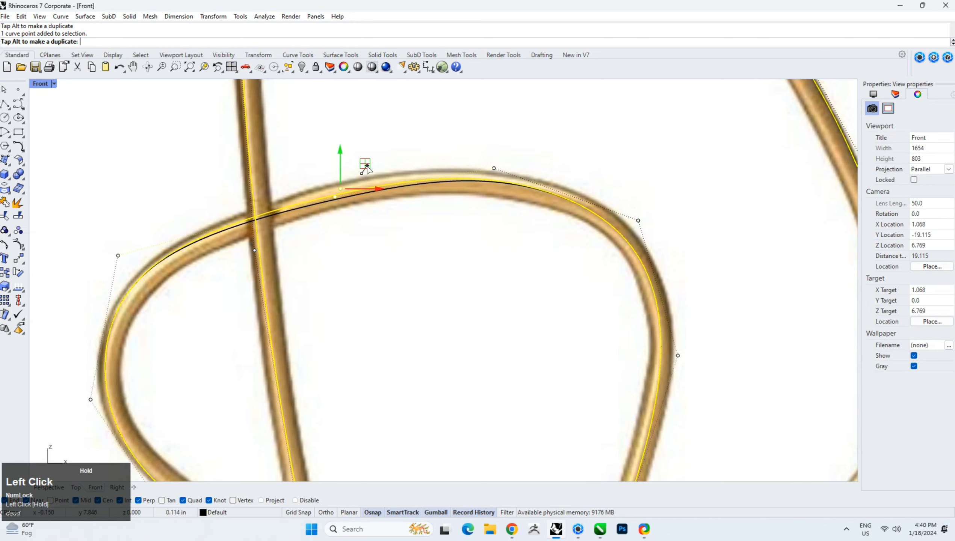
Step: Adjust the control points around the inner loop's left bend and along the lower wire crossing to match the image
{"action": "right_click_drag", "start_coordinate": [185, 268], "coordinate": [296, 235]}
{"action": "left_click", "coordinate": [230, 222]}
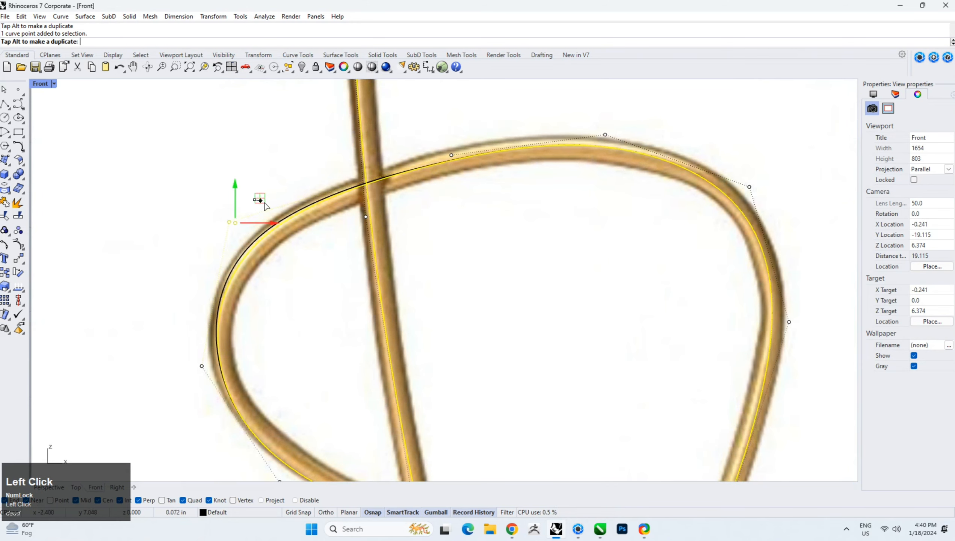
{"action": "left_click_drag", "start_coordinate": [260, 198], "coordinate": [273, 194]}
{"action": "right_click_drag", "start_coordinate": [245, 343], "coordinate": [304, 208]}
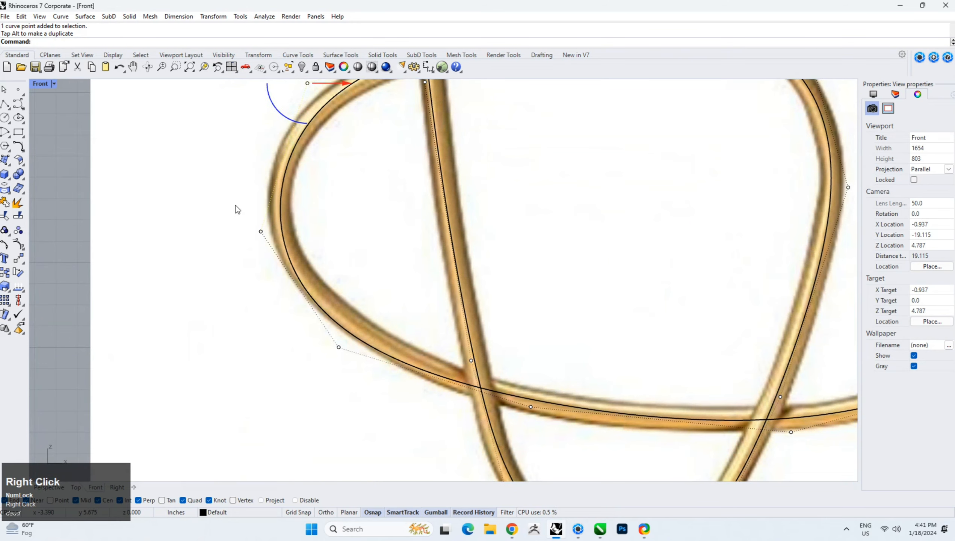
{"action": "left_click_drag", "start_coordinate": [235, 206], "coordinate": [283, 254]}
{"action": "left_click_drag", "start_coordinate": [287, 217], "coordinate": [285, 192]}
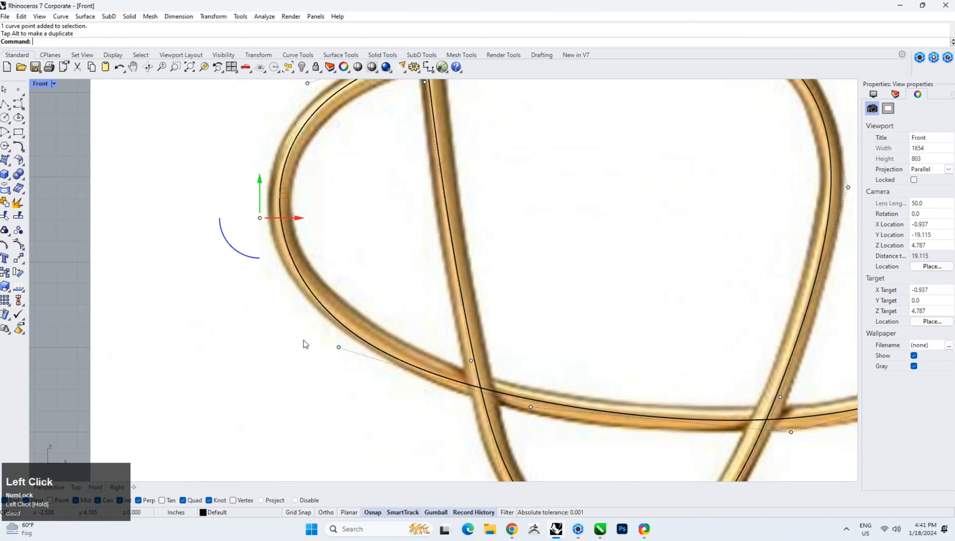
{"action": "left_click_drag", "start_coordinate": [304, 385], "coordinate": [373, 312]}
{"action": "left_click_drag", "start_coordinate": [370, 453], "coordinate": [544, 388]}
Step: Fine-tune the left and upper-left control points of the inner loop so the curve runs along the wire's centre
{"action": "scroll", "coordinate": [378, 346], "scroll_direction": "down", "scroll_amount": 6}
{"action": "right_click_drag", "start_coordinate": [436, 239], "coordinate": [418, 280]}
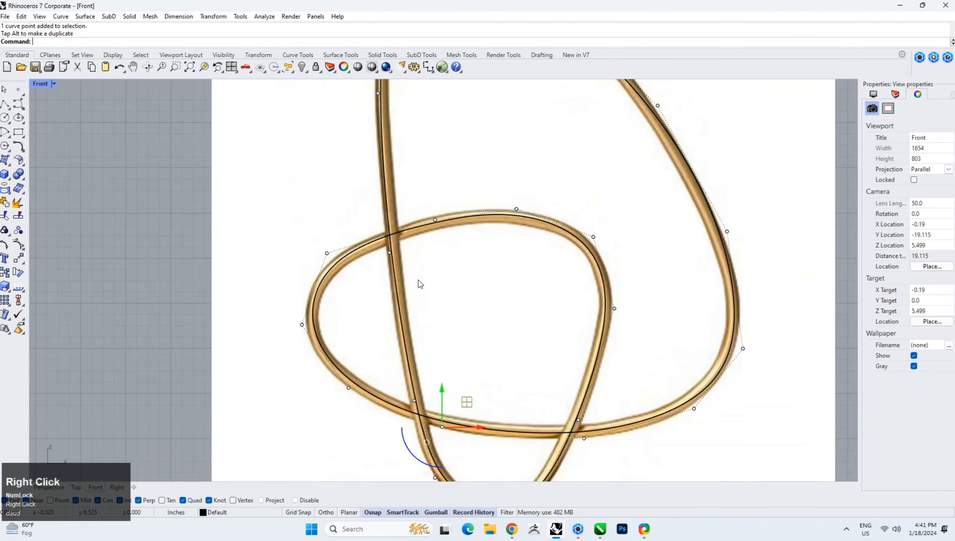
{"action": "scroll", "coordinate": [287, 330], "scroll_direction": "up", "scroll_amount": 6}
{"action": "left_click_drag", "start_coordinate": [302, 309], "coordinate": [331, 353]}
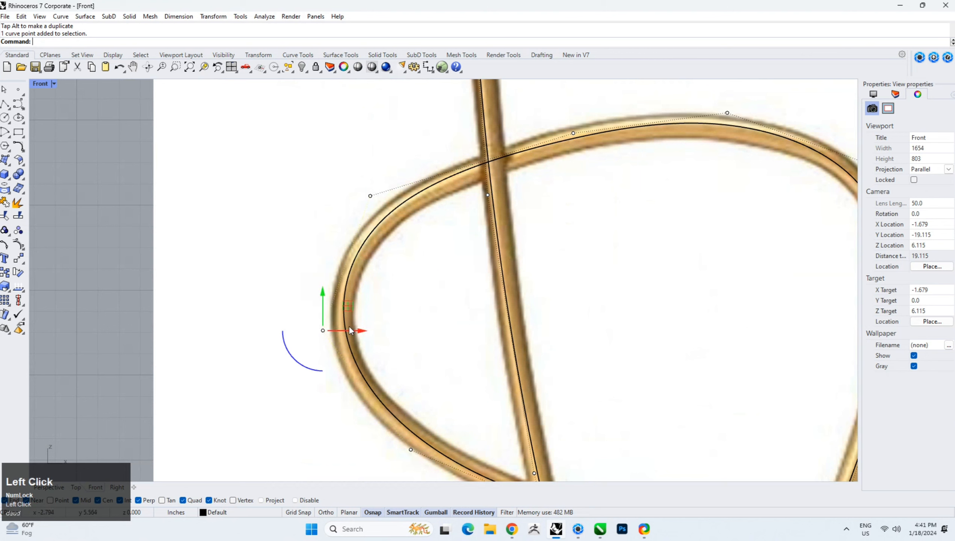
{"action": "left_click_drag", "start_coordinate": [350, 310], "coordinate": [353, 328]}
{"action": "left_click_drag", "start_coordinate": [345, 164], "coordinate": [385, 174]}
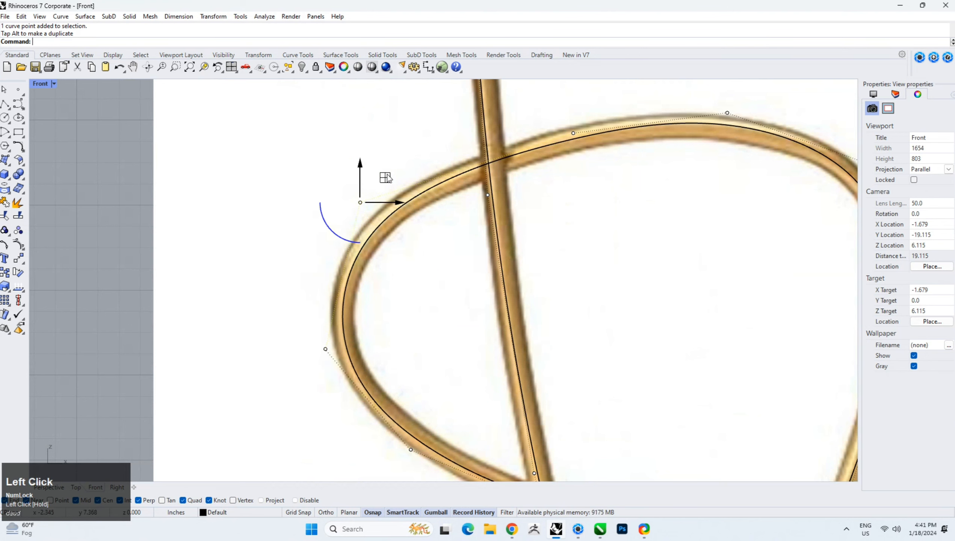
Step: Delete the control point at the large loop's peak and raise the neighbouring point to its right
{"action": "scroll", "coordinate": [390, 180], "scroll_direction": "down", "scroll_amount": 8}
{"action": "right_click_drag", "start_coordinate": [392, 183], "coordinate": [358, 354]}
{"action": "scroll", "coordinate": [355, 238], "scroll_direction": "up", "scroll_amount": 5}
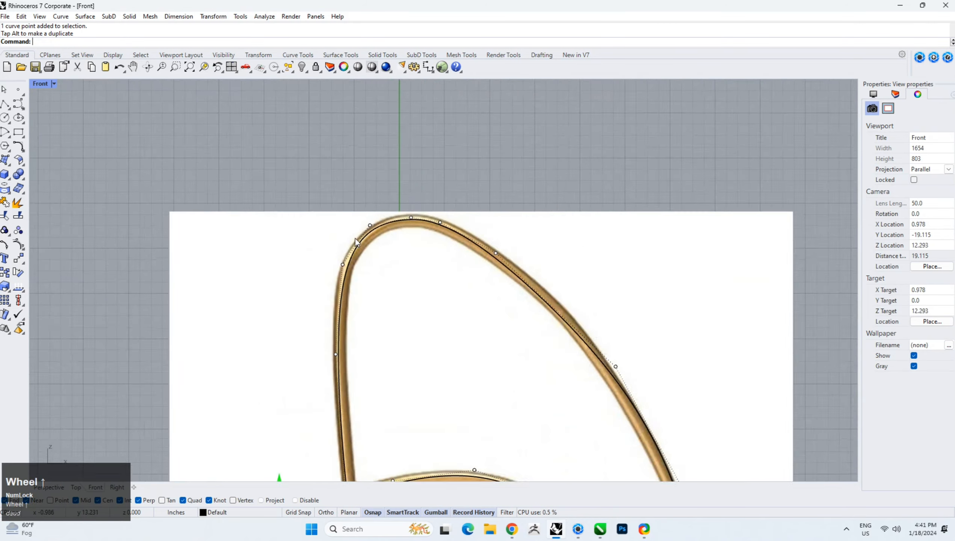
{"action": "left_click_drag", "start_coordinate": [319, 234], "coordinate": [340, 283]}
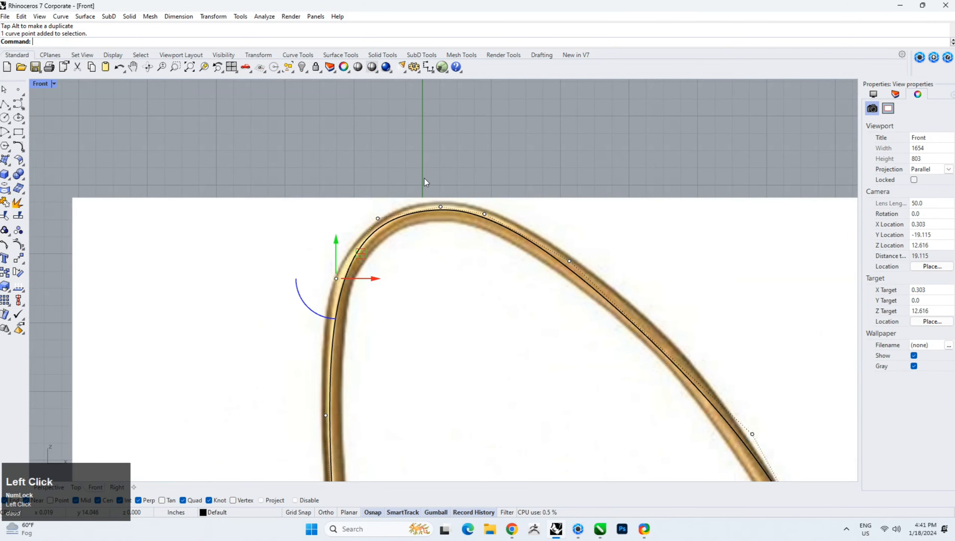
{"action": "left_click_drag", "start_coordinate": [425, 182], "coordinate": [470, 269]}
{"action": "key", "text": "Delete"}
{"action": "left_click", "coordinate": [485, 214]}
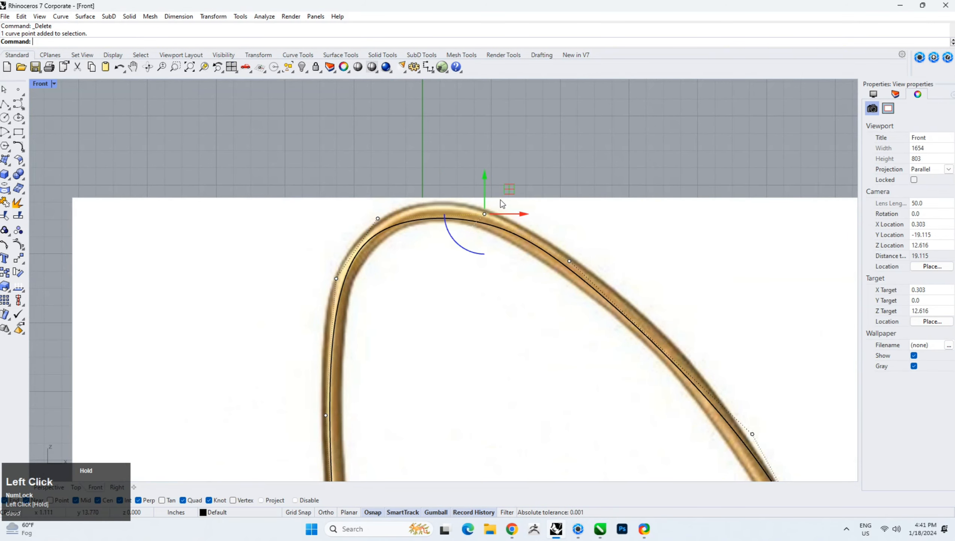
{"action": "left_click_drag", "start_coordinate": [485, 214], "coordinate": [484, 177]}
Step: Delete the control point midway down the large loop's right side and move the point above it outward along the wire
{"action": "right_click_drag", "start_coordinate": [552, 318], "coordinate": [355, 169]}
{"action": "left_click_drag", "start_coordinate": [479, 305], "coordinate": [558, 259]}
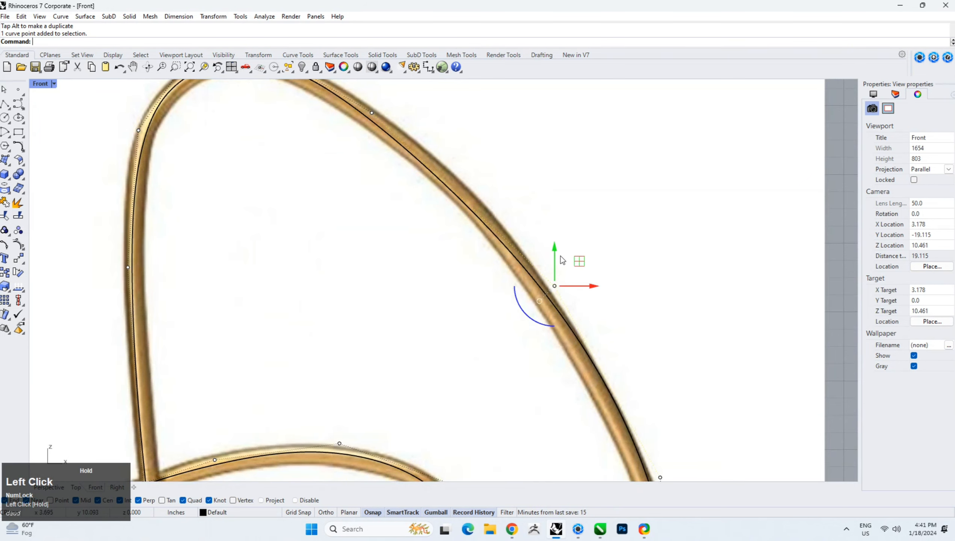
{"action": "key", "text": "Delete"}
{"action": "scroll", "coordinate": [467, 247], "scroll_direction": "down", "scroll_amount": 3}
{"action": "scroll", "coordinate": [387, 226], "scroll_direction": "up", "scroll_amount": 3}
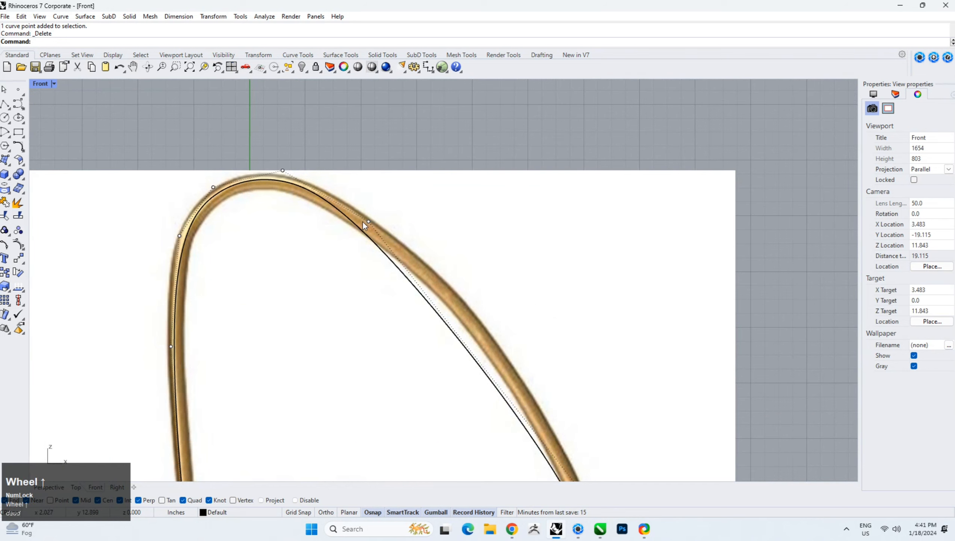
{"action": "left_click_drag", "start_coordinate": [395, 201], "coordinate": [480, 254]}
Step: Reposition the control points at the peak and upper-left shoulder of the large loop to follow the wire
{"action": "right_click_drag", "start_coordinate": [259, 174], "coordinate": [281, 217]}
{"action": "scroll", "coordinate": [281, 217], "scroll_direction": "up", "scroll_amount": 6}
{"action": "left_click_drag", "start_coordinate": [286, 165], "coordinate": [360, 223]}
{"action": "left_click_drag", "start_coordinate": [353, 190], "coordinate": [361, 184]}
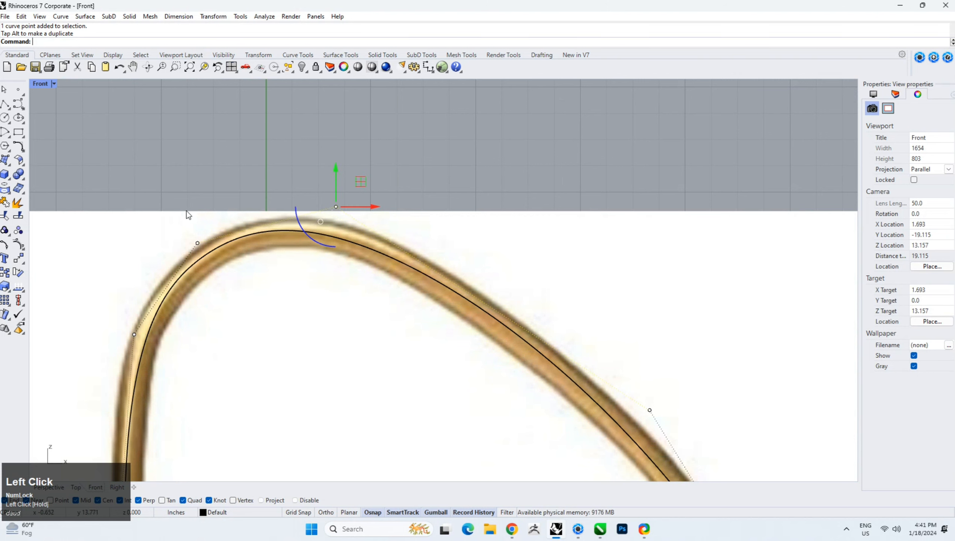
{"action": "mouse_move", "coordinate": [152, 187]}
{"action": "left_mouse_down"}
{"action": "mouse_move", "coordinate": [221, 247]}
{"action": "mouse_move", "coordinate": [227, 219]}
{"action": "left_mouse_up"}
Step: Adjust the two control points on the large loop's lower-right bend and finish point editing on the curve
{"action": "scroll", "coordinate": [305, 184], "scroll_direction": "down", "scroll_amount": 5}
{"action": "right_click_drag", "start_coordinate": [473, 339], "coordinate": [427, 205]}
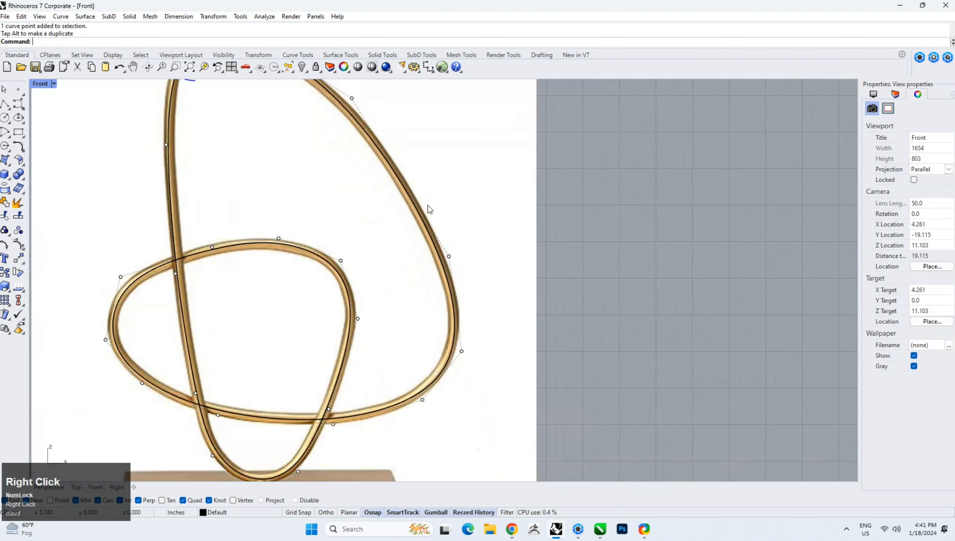
{"action": "scroll", "coordinate": [456, 370], "scroll_direction": "up", "scroll_amount": 3}
{"action": "left_click_drag", "start_coordinate": [427, 308], "coordinate": [503, 338]}
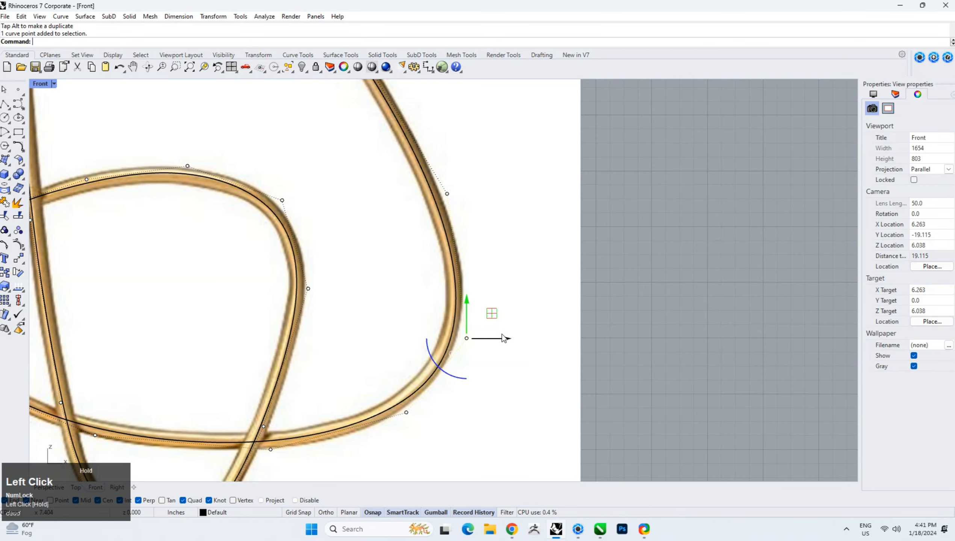
{"action": "right_click_drag", "start_coordinate": [445, 392], "coordinate": [566, 289]}
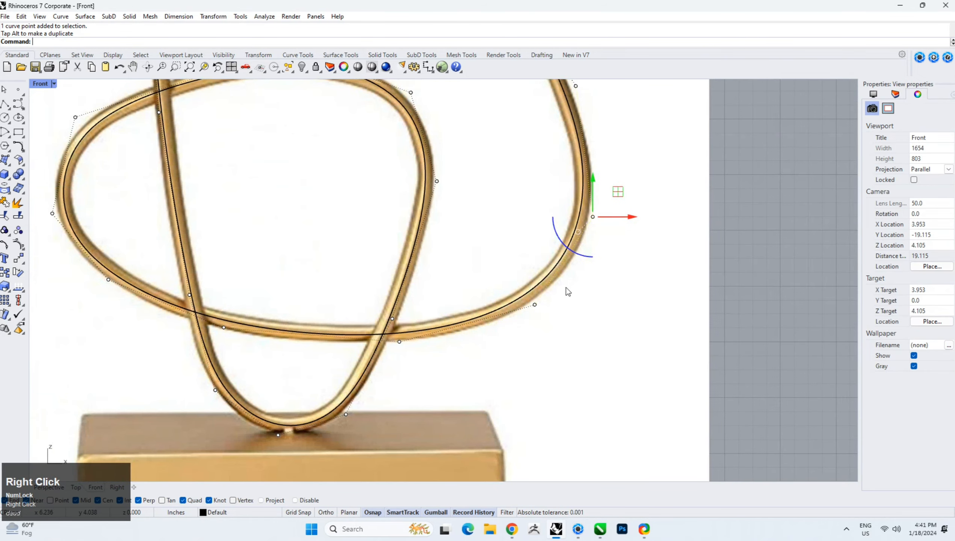
{"action": "left_click_drag", "start_coordinate": [507, 336], "coordinate": [565, 281]}
{"action": "left_click", "coordinate": [621, 347]}
{"action": "scroll", "coordinate": [384, 329], "scroll_direction": "down", "scroll_amount": 6}
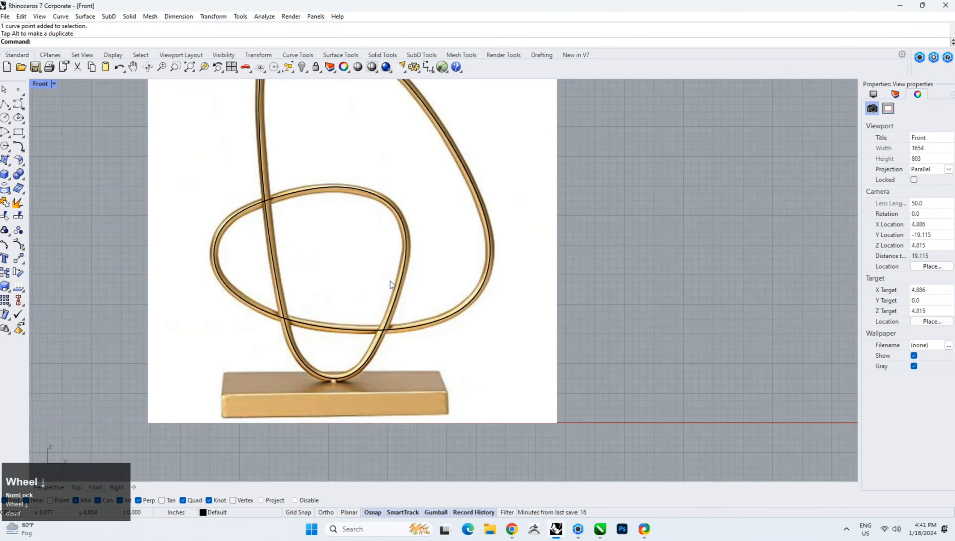
Step: Create a 6 mm diameter closed pipe along the traced sculpture curve and deselect it
{"action": "right_click_drag", "start_coordinate": [394, 283], "coordinate": [398, 361]}
{"action": "scroll", "coordinate": [324, 279], "scroll_direction": "up", "scroll_amount": 5}
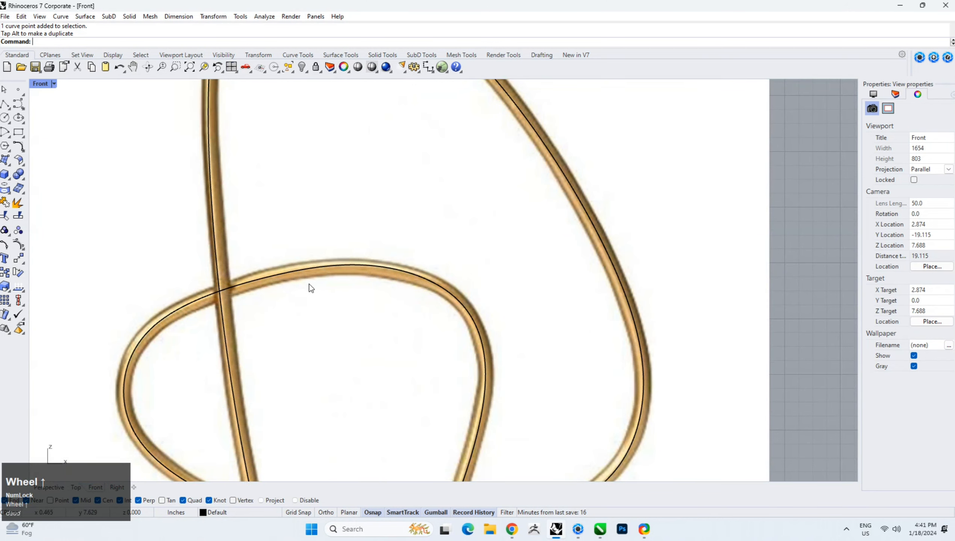
{"action": "left_click_drag", "start_coordinate": [325, 314], "coordinate": [291, 240]}
{"action": "scroll", "coordinate": [341, 273], "scroll_direction": "down", "scroll_amount": 4}
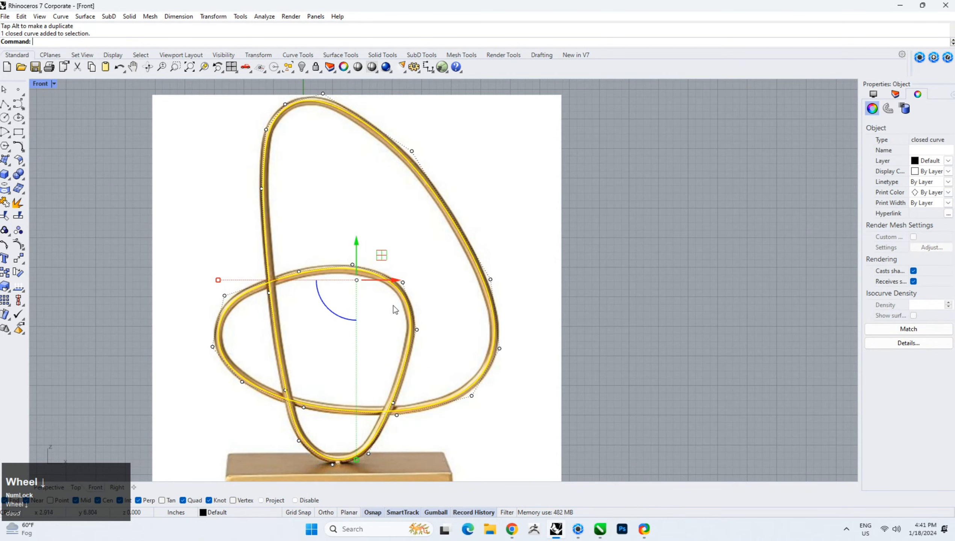
{"action": "left_click", "coordinate": [131, 17]}
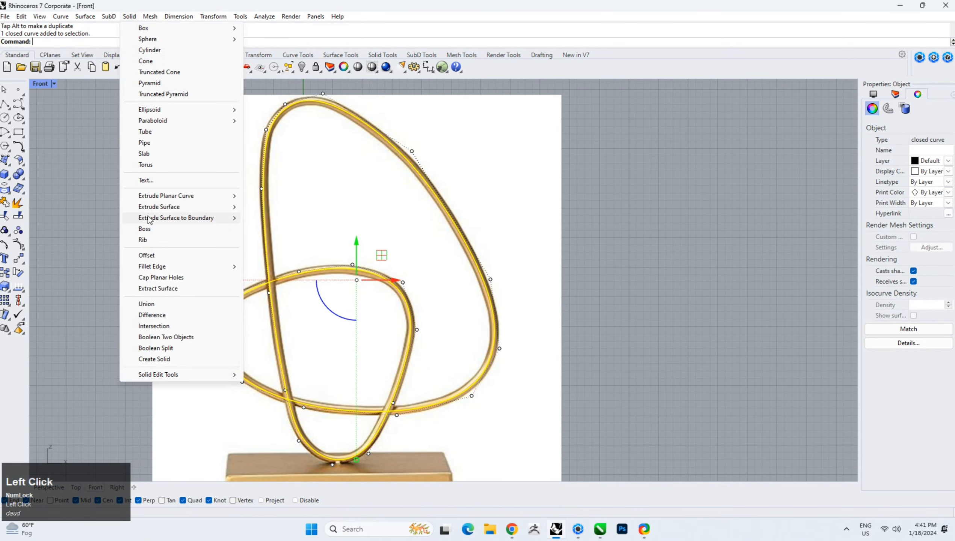
{"action": "left_click", "coordinate": [144, 142]}
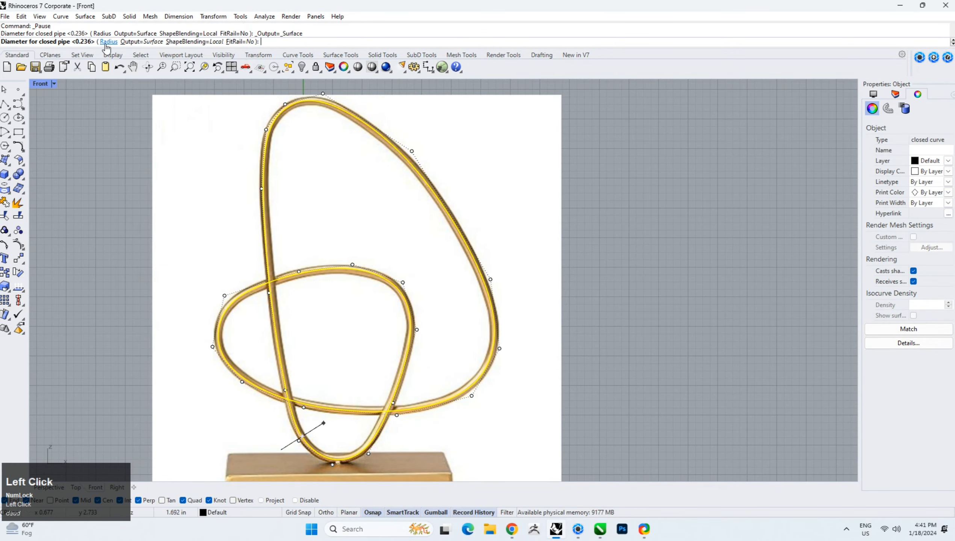
{"action": "type", "text": "6mm"}
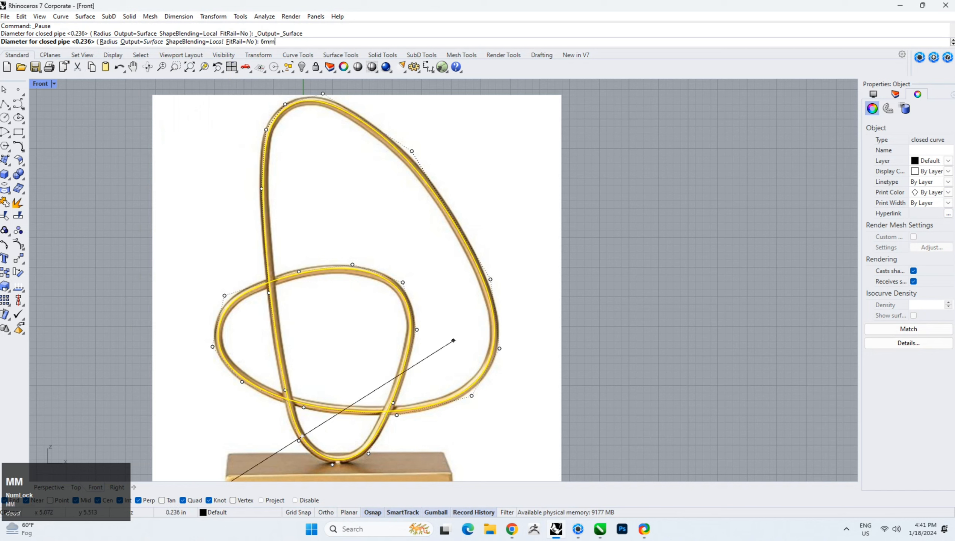
{"action": "key", "text": "Return"}
{"action": "key", "text": "Return"}
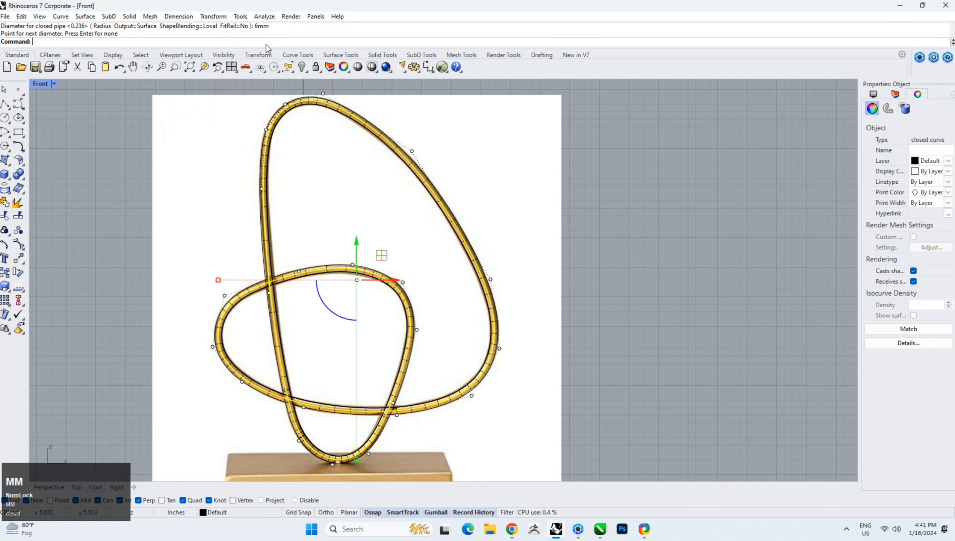
{"action": "scroll", "coordinate": [249, 198], "scroll_direction": "up", "scroll_amount": 5}
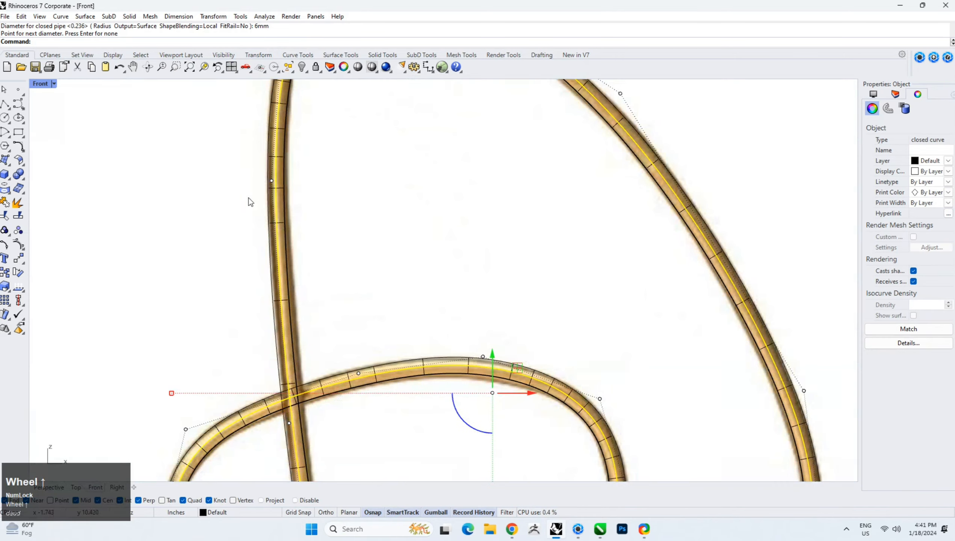
{"action": "scroll", "coordinate": [273, 250], "scroll_direction": "down", "scroll_amount": 5}
{"action": "right_click_drag", "start_coordinate": [280, 345], "coordinate": [244, 237]}
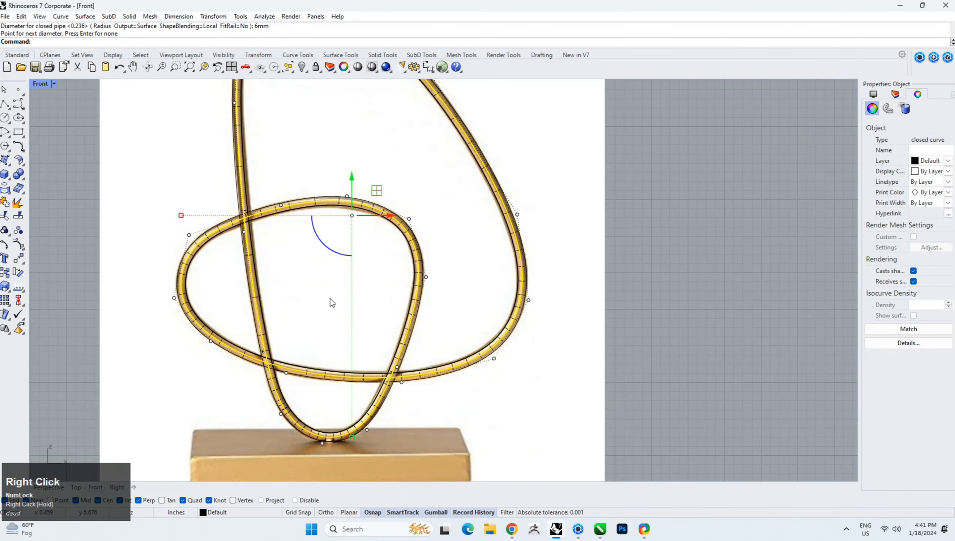
{"action": "left_click", "coordinate": [659, 364]}
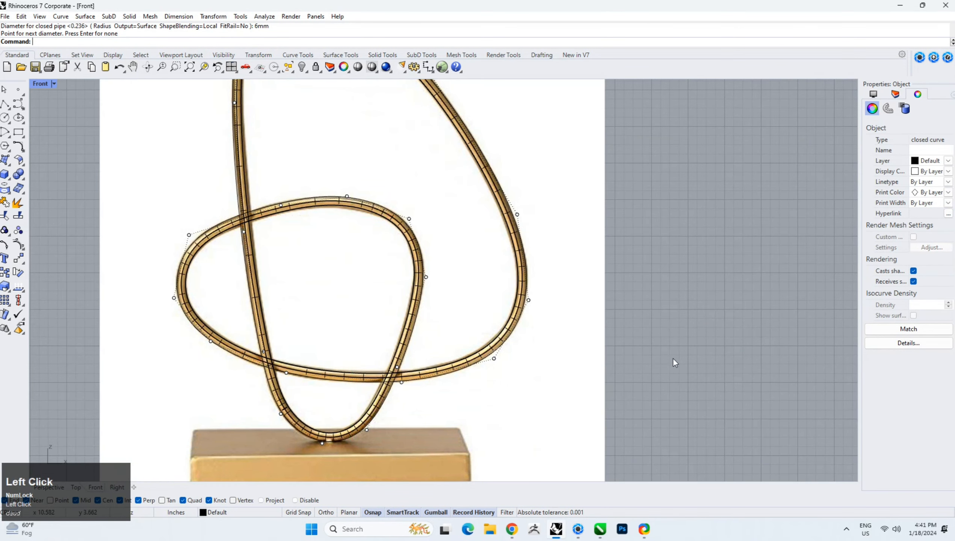
Step: Unlock the reference image and move it along the X axis to sit beside the pipe, clear of the model
{"action": "right_click", "coordinate": [316, 67]}
{"action": "scroll", "coordinate": [374, 169], "scroll_direction": "down", "scroll_amount": 3}
{"action": "right_click_drag", "start_coordinate": [374, 208], "coordinate": [280, 243]}
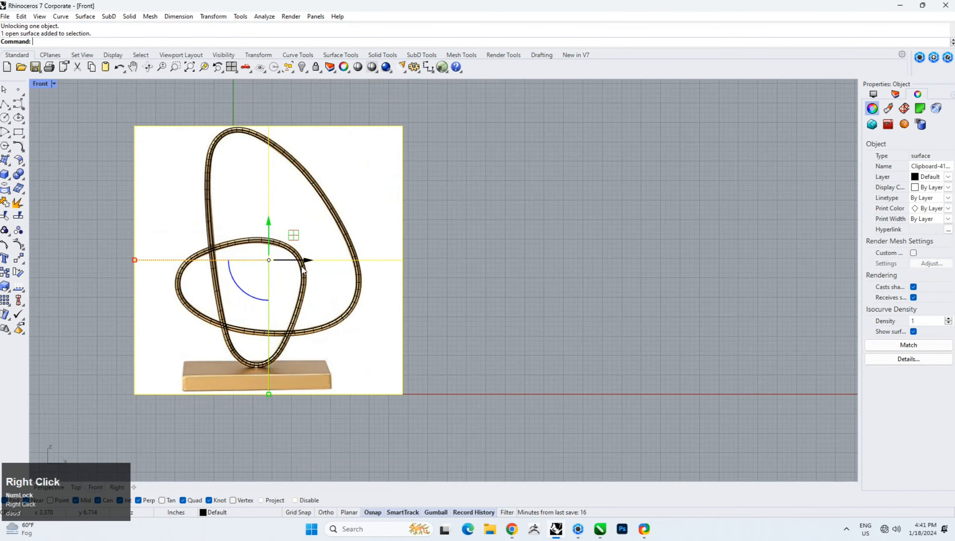
{"action": "left_click_drag", "start_coordinate": [302, 262], "coordinate": [573, 269]}
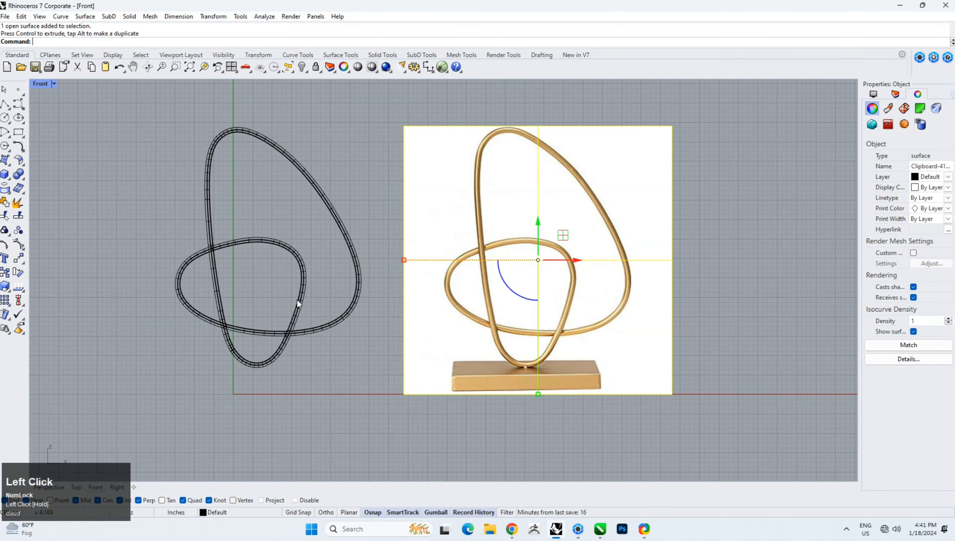
{"action": "left_click", "coordinate": [346, 404]}
Step: Switch to the Perspective view and check the Always Record History and Update Children options
{"action": "left_click", "coordinate": [45, 487]}
{"action": "right_click_drag", "start_coordinate": [360, 265], "coordinate": [349, 284]}
{"action": "scroll", "coordinate": [412, 343], "scroll_direction": "up", "scroll_amount": 3}
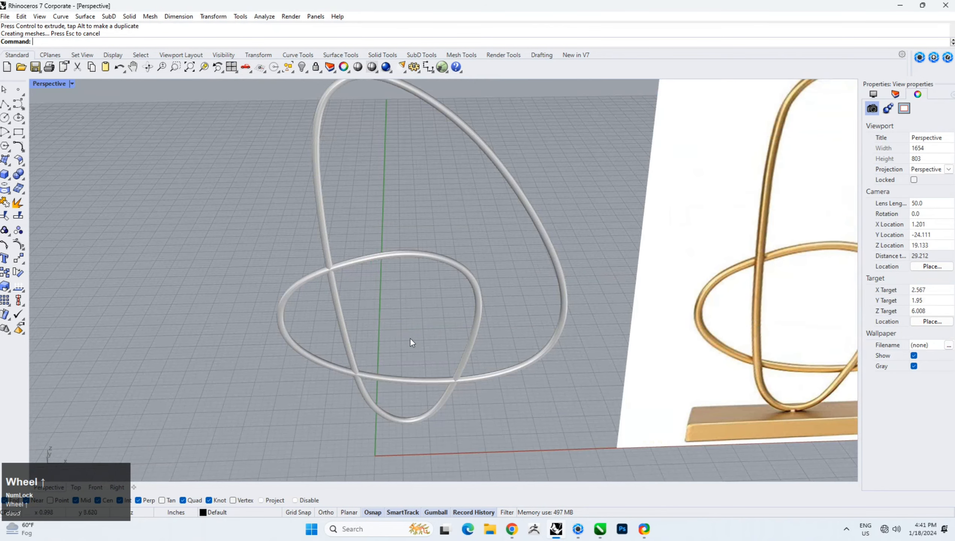
{"action": "right_click", "coordinate": [480, 516]}
{"action": "left_click", "coordinate": [461, 515]}
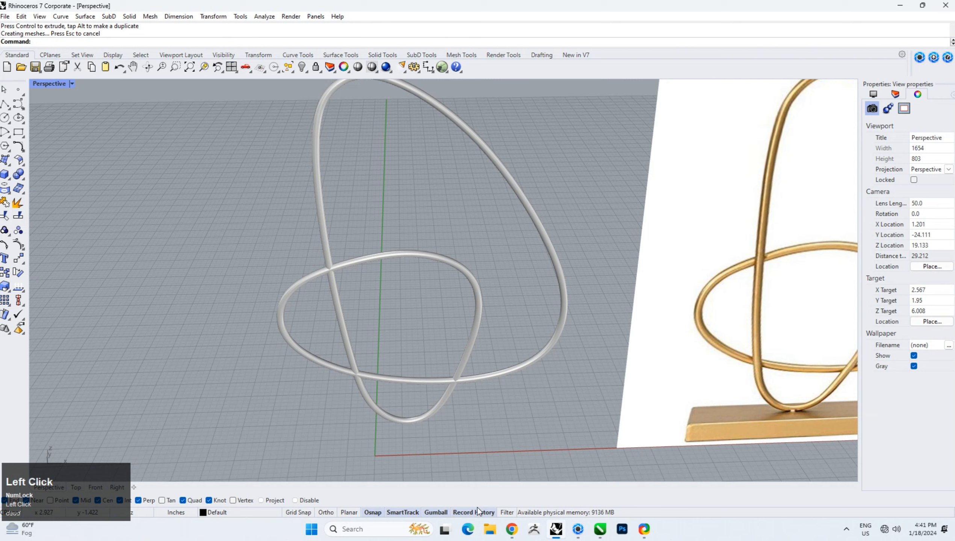
{"action": "right_click", "coordinate": [478, 510]}
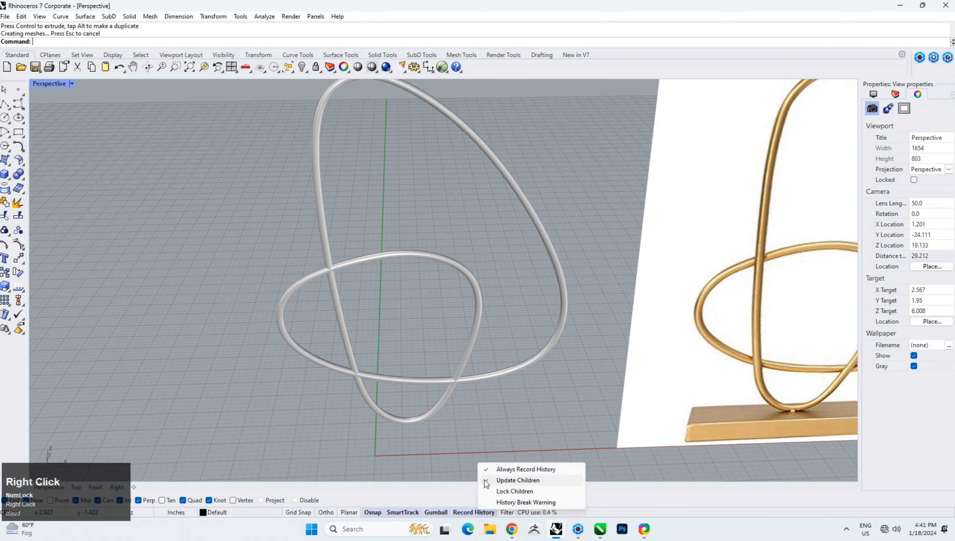
{"action": "left_click", "coordinate": [518, 367]}
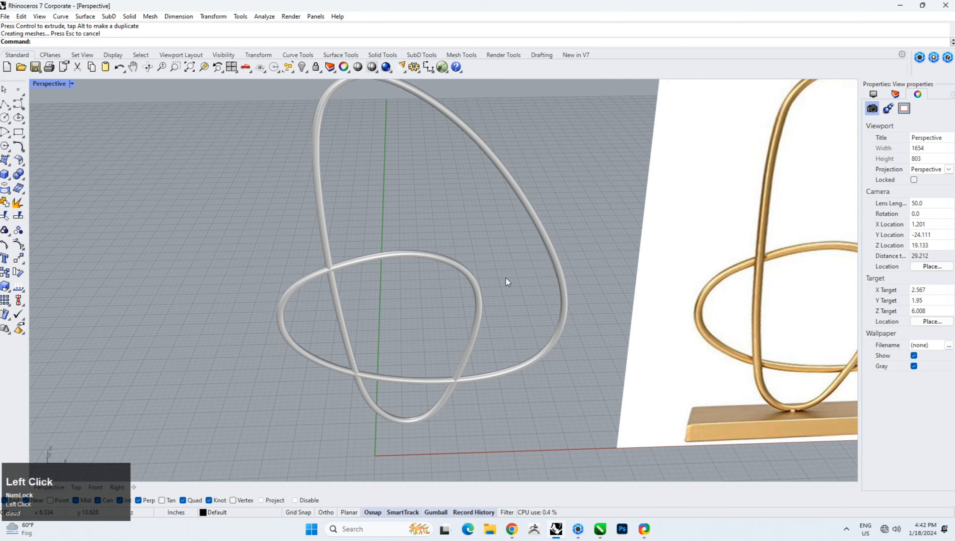
Step: Delete the pipe and pipe the closed curve again with history recording, accepting the 0.236 in diameter
{"action": "left_click", "coordinate": [480, 295]}
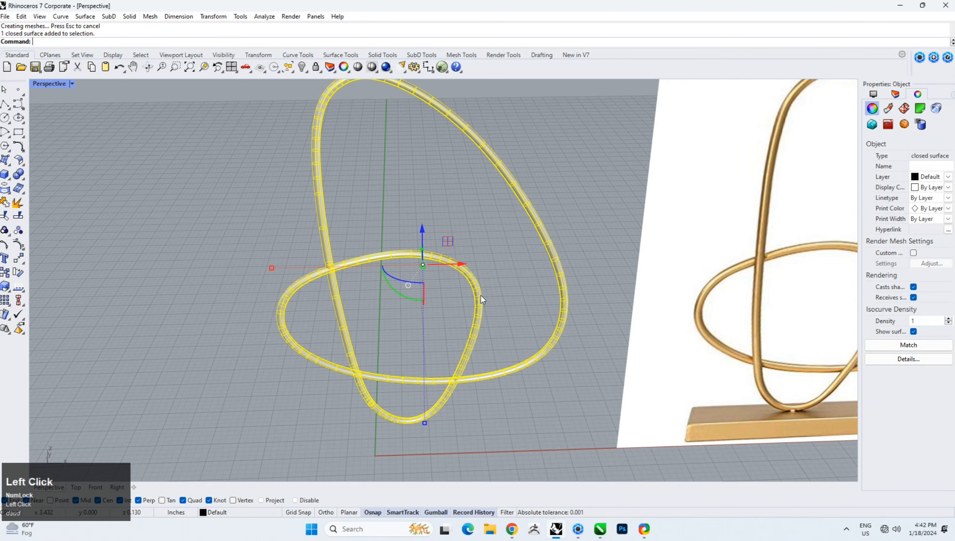
{"action": "key", "text": "Delete"}
{"action": "left_click", "coordinate": [479, 301]}
{"action": "right_click", "coordinate": [425, 304]}
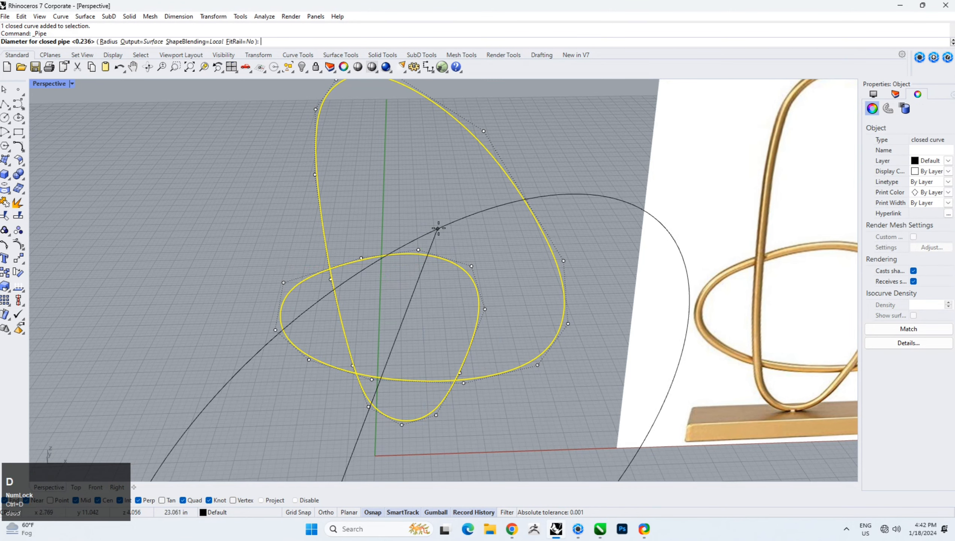
{"action": "right_click", "coordinate": [436, 225]}
{"action": "right_click", "coordinate": [431, 216]}
{"action": "left_click", "coordinate": [398, 216]}
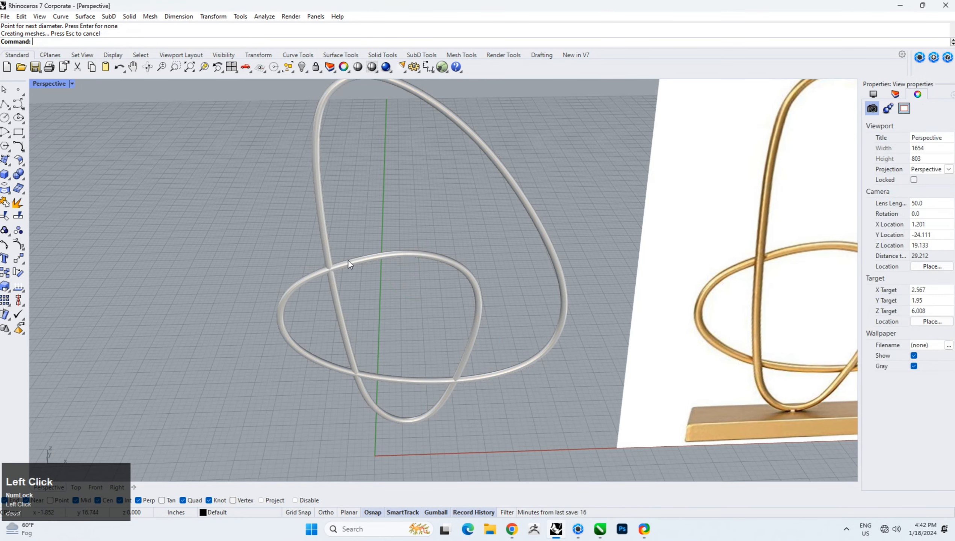
Step: Select only the closed curve inside the pipe and turn on its control points
{"action": "right_click_drag", "start_coordinate": [348, 259], "coordinate": [390, 256]}
{"action": "scroll", "coordinate": [402, 263], "scroll_direction": "up", "scroll_amount": 3}
{"action": "scroll", "coordinate": [402, 264], "scroll_direction": "up", "scroll_amount": 2}
{"action": "left_click", "coordinate": [393, 251]}
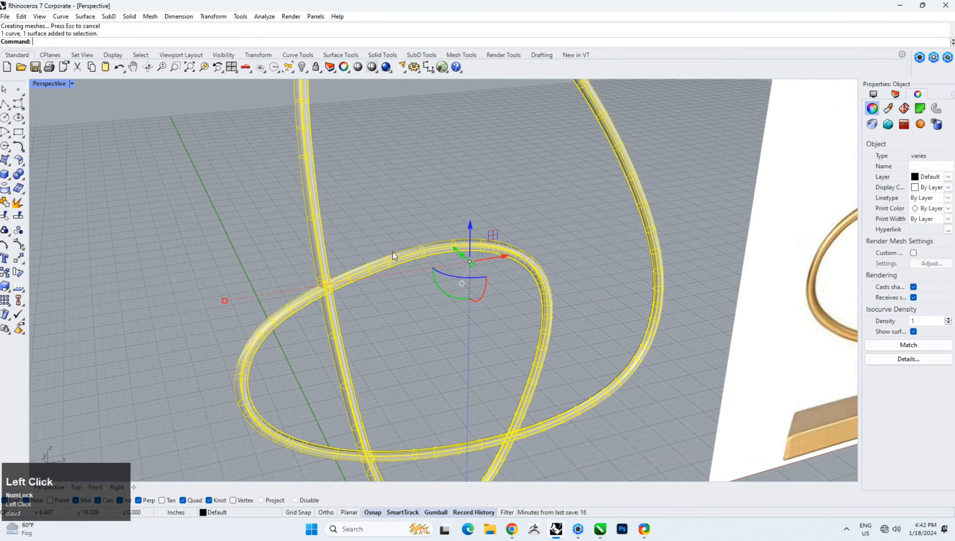
{"action": "left_click", "coordinate": [406, 246], "text": "ctrl"}
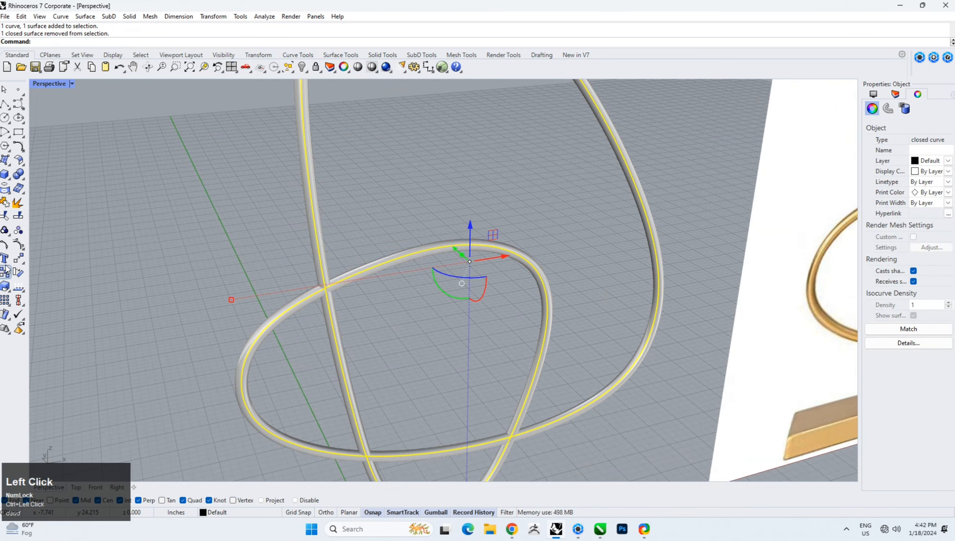
{"action": "left_click", "coordinate": [18, 244]}
Step: Move the control points along the large loop's left side and peak forward along the Y axis, leaving out the small loop's points
{"action": "scroll", "coordinate": [197, 279], "scroll_direction": "down", "scroll_amount": 5}
{"action": "right_click_drag", "start_coordinate": [211, 274], "coordinate": [251, 284]}
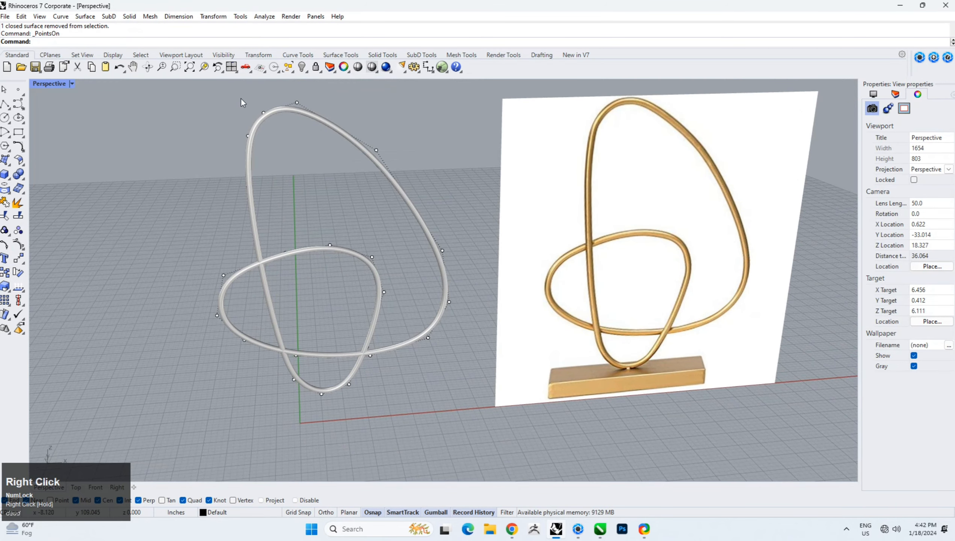
{"action": "left_click_drag", "start_coordinate": [241, 99], "coordinate": [279, 231]}
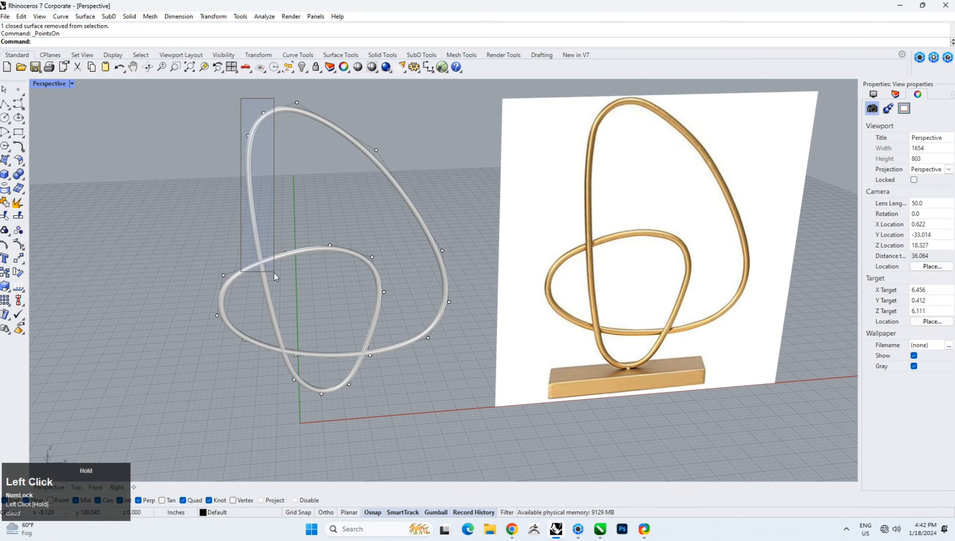
{"action": "left_click_drag", "start_coordinate": [279, 332], "coordinate": [285, 391]}
{"action": "left_click", "coordinate": [245, 339], "text": "ctrl"}
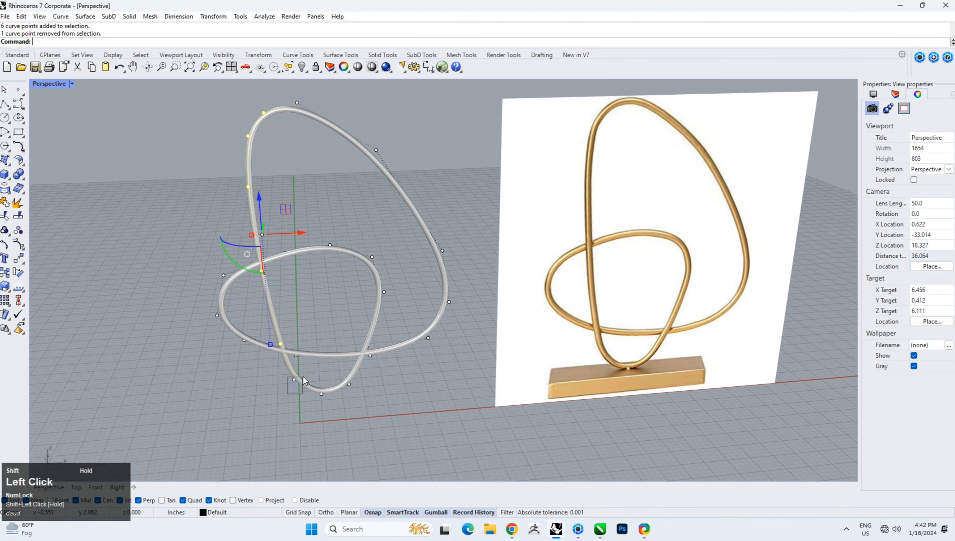
{"action": "left_click_drag", "start_coordinate": [304, 381], "coordinate": [306, 373], "text": "shift"}
{"action": "scroll", "coordinate": [290, 365], "scroll_direction": "down", "scroll_amount": 4}
{"action": "right_click_drag", "start_coordinate": [289, 365], "coordinate": [275, 331]}
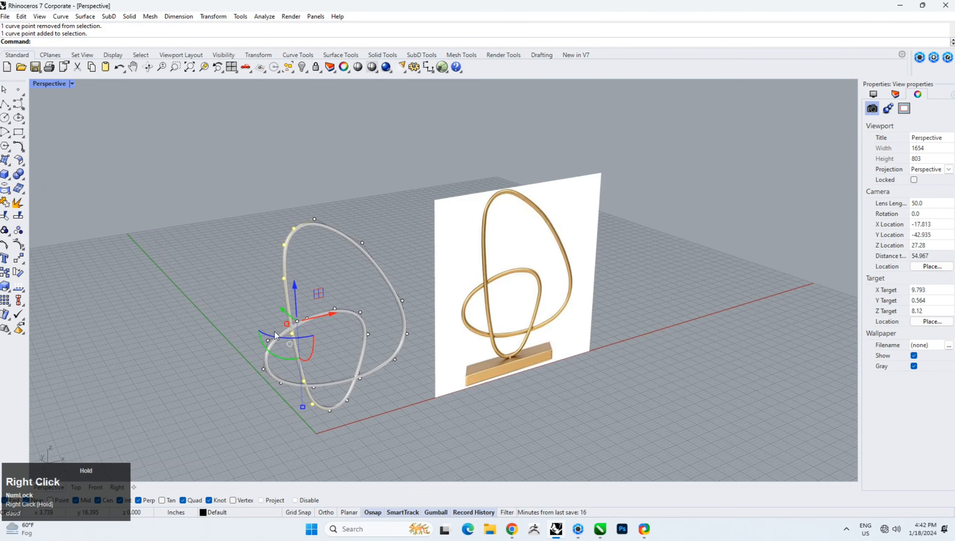
{"action": "scroll", "coordinate": [276, 331], "scroll_direction": "up", "scroll_amount": 3}
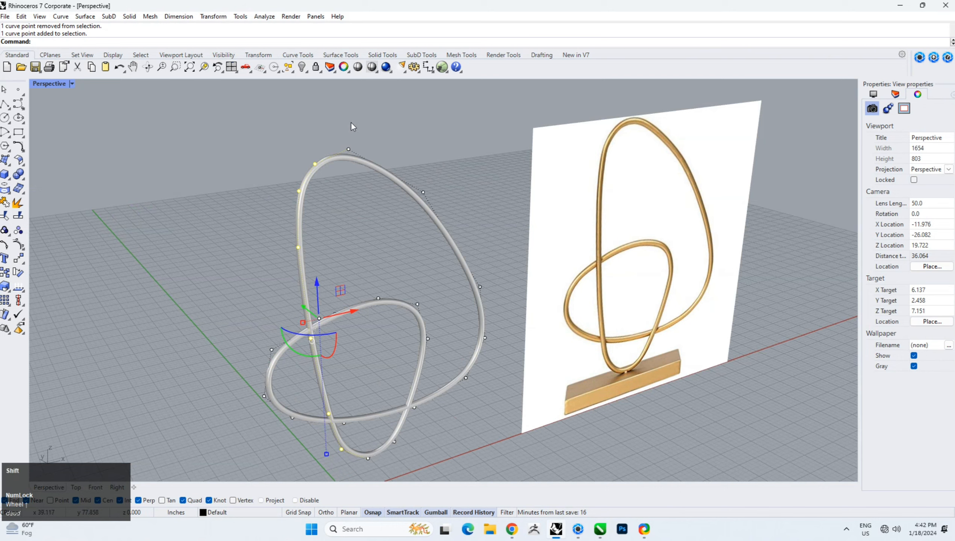
{"action": "left_click_drag", "start_coordinate": [338, 129], "coordinate": [369, 177], "text": "shift"}
{"action": "right_click_drag", "start_coordinate": [296, 301], "coordinate": [393, 315]}
{"action": "scroll", "coordinate": [462, 353], "scroll_direction": "up", "scroll_amount": 4}
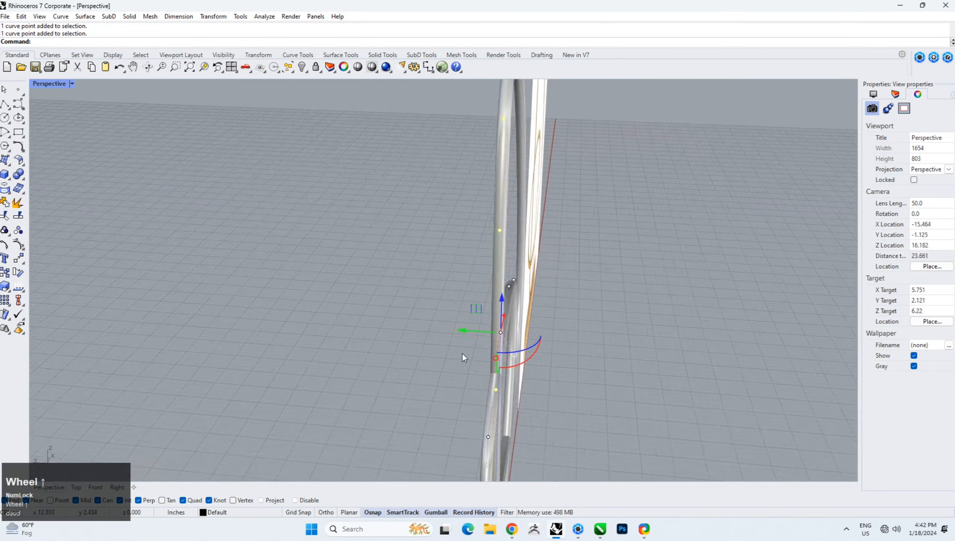
{"action": "right_click_drag", "start_coordinate": [464, 357], "coordinate": [622, 320]}
{"action": "left_click_drag", "start_coordinate": [566, 319], "coordinate": [573, 316]}
{"action": "scroll", "coordinate": [574, 316], "scroll_direction": "down", "scroll_amount": 5}
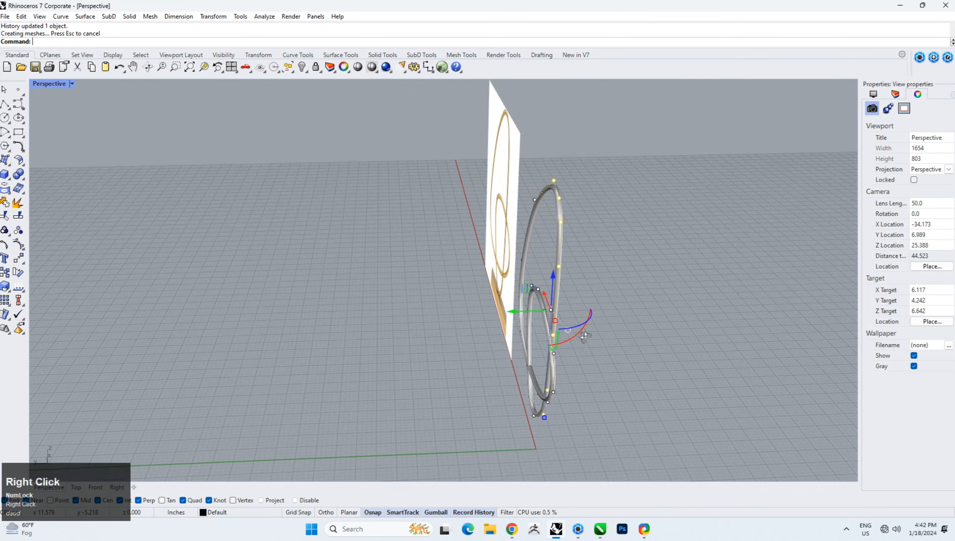
Step: Fine-tune the Y-axis offset of the large loop's left-side control points so the crossing tubes separate
{"action": "right_click_drag", "start_coordinate": [585, 335], "coordinate": [566, 349]}
{"action": "scroll", "coordinate": [542, 335], "scroll_direction": "up", "scroll_amount": 8}
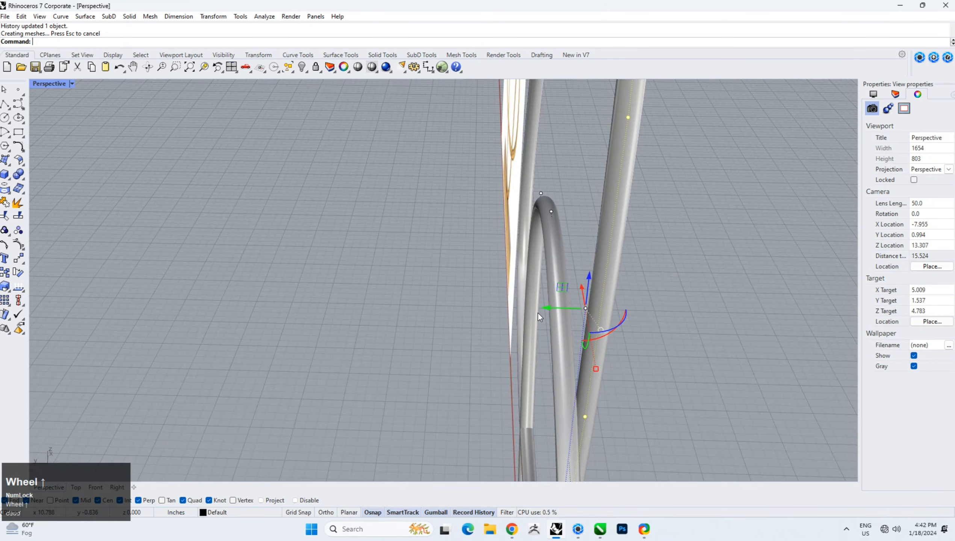
{"action": "right_click_drag", "start_coordinate": [538, 313], "coordinate": [529, 309]}
{"action": "left_click_drag", "start_coordinate": [500, 283], "coordinate": [497, 285]}
{"action": "scroll", "coordinate": [570, 301], "scroll_direction": "down", "scroll_amount": 5}
{"action": "right_click_drag", "start_coordinate": [571, 305], "coordinate": [425, 301]}
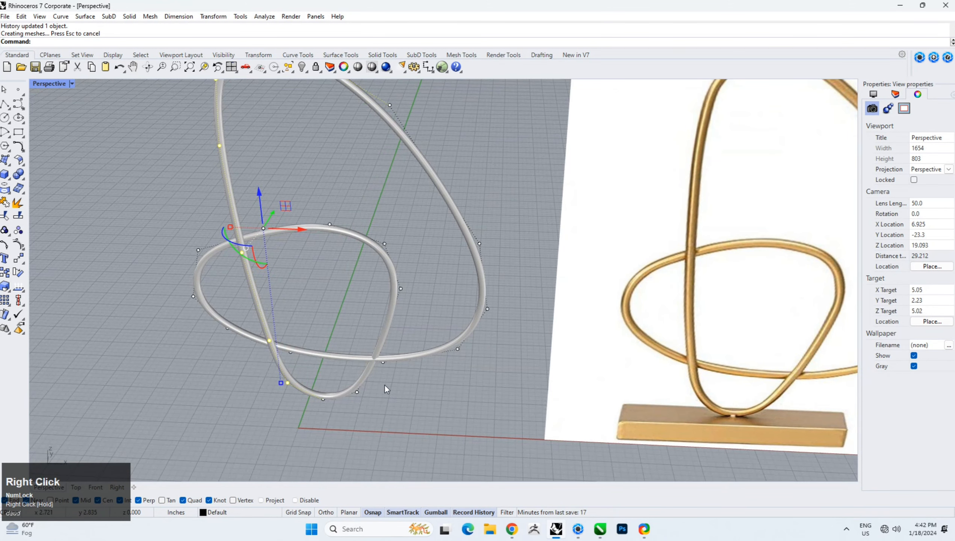
Step: Move the two control points on the small loop's right side and the one at its lower-right bend forward along the Y axis
{"action": "left_click_drag", "start_coordinate": [337, 426], "coordinate": [367, 373]}
{"action": "left_click_drag", "start_coordinate": [368, 204], "coordinate": [400, 272], "text": "shift"}
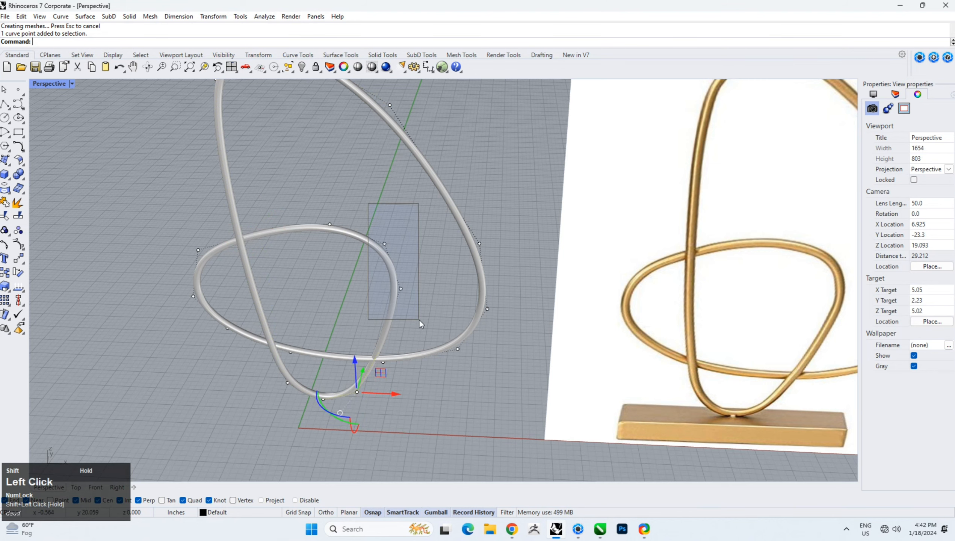
{"action": "left_click_drag", "start_coordinate": [420, 320], "coordinate": [422, 329], "text": "shift"}
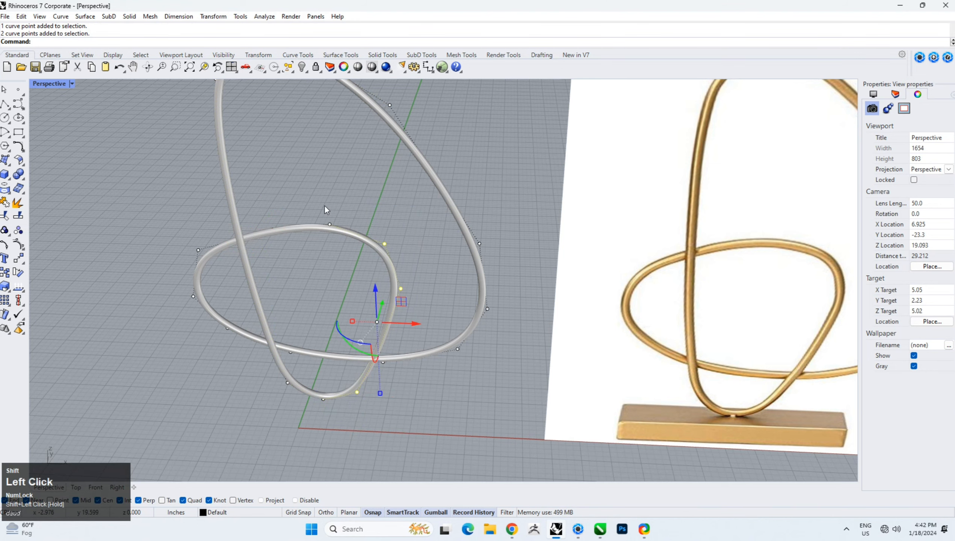
{"action": "right_click_drag", "start_coordinate": [426, 334], "coordinate": [310, 291]}
{"action": "scroll", "coordinate": [371, 303], "scroll_direction": "up", "scroll_amount": 8}
{"action": "scroll", "coordinate": [352, 310], "scroll_direction": "up", "scroll_amount": 6}
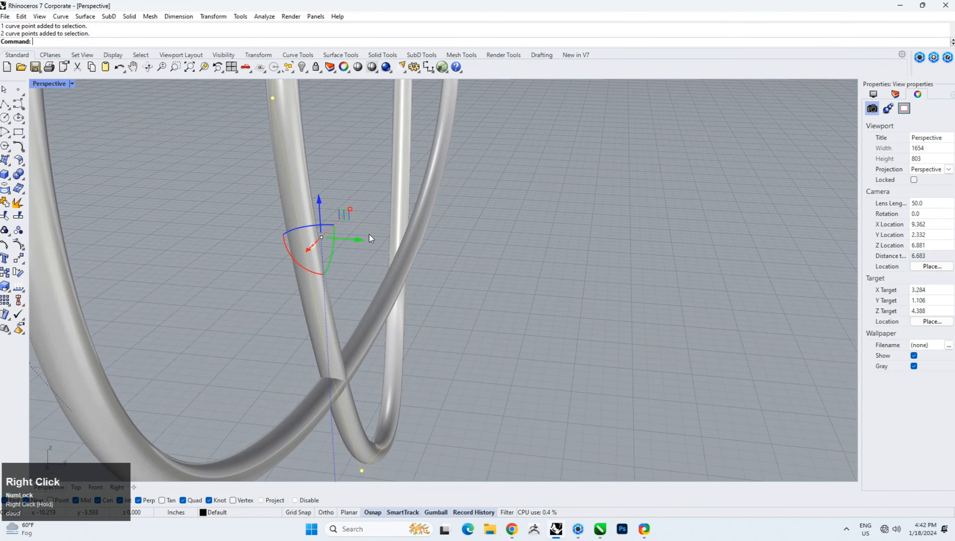
{"action": "left_click_drag", "start_coordinate": [363, 237], "coordinate": [315, 238]}
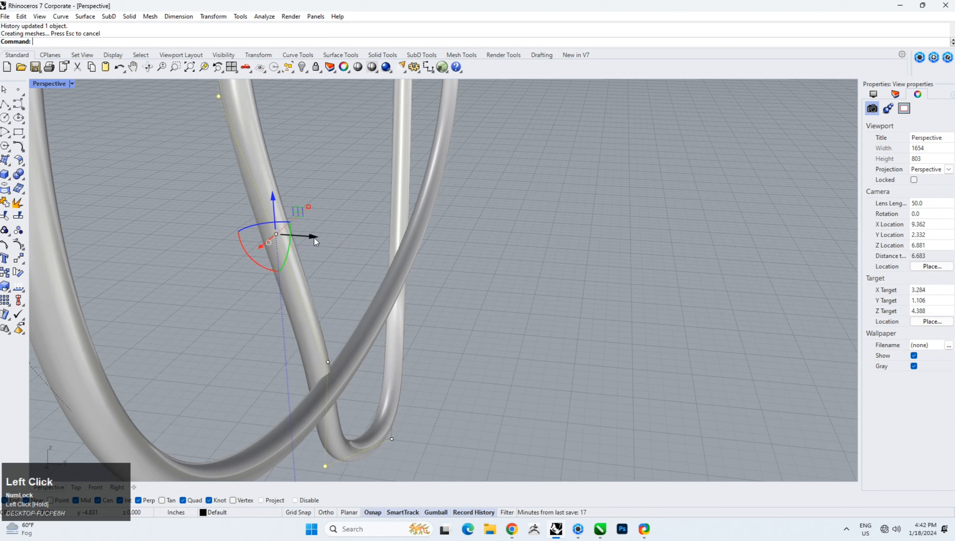
Step: Undo the last move, add the control point above the small loop's lower bend to the selection, and move the points forward along the Y axis
{"action": "key", "text": "ctrl+z"}
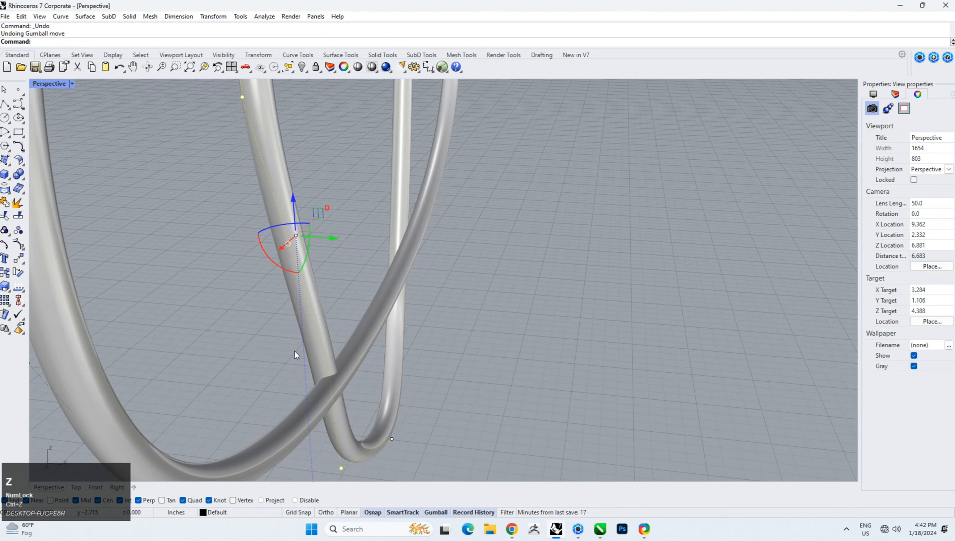
{"action": "left_click", "coordinate": [328, 362], "text": "shift"}
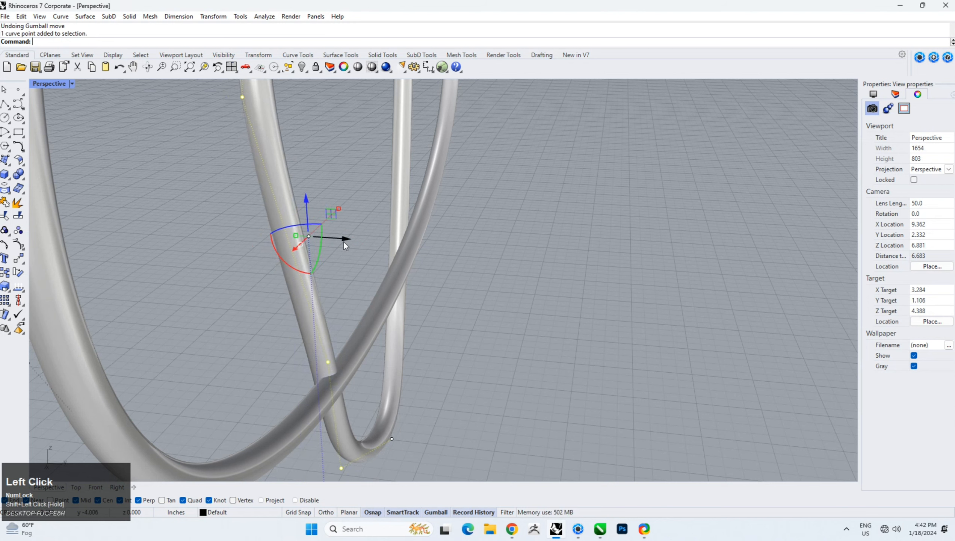
{"action": "left_click_drag", "start_coordinate": [344, 242], "coordinate": [332, 238]}
{"action": "scroll", "coordinate": [366, 271], "scroll_direction": "down", "scroll_amount": 3}
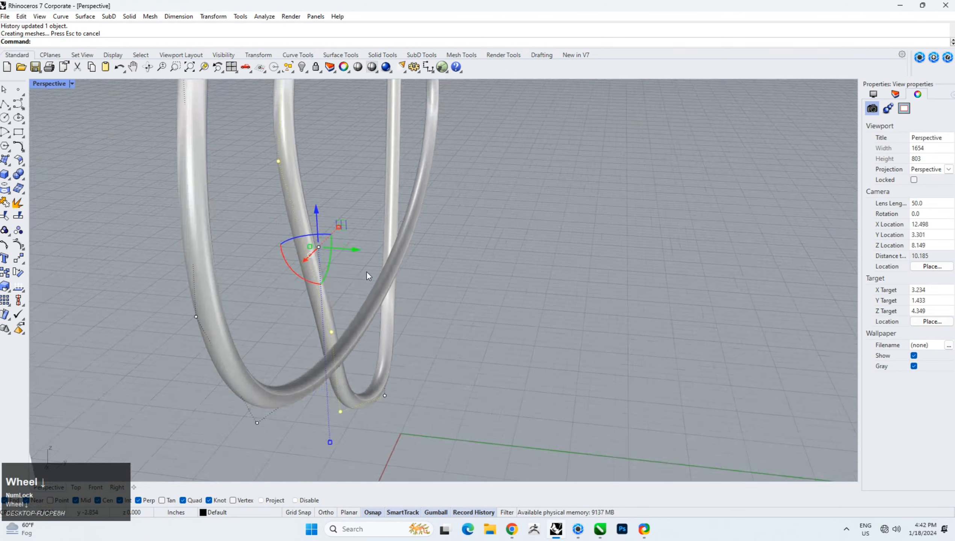
Step: Select the two control points near the lower tube crossing and move them slightly backward along the Y axis
{"action": "right_click_drag", "start_coordinate": [366, 271], "coordinate": [359, 220]}
{"action": "left_click_drag", "start_coordinate": [348, 163], "coordinate": [452, 341]}
{"action": "right_click_drag", "start_coordinate": [452, 340], "coordinate": [433, 348]}
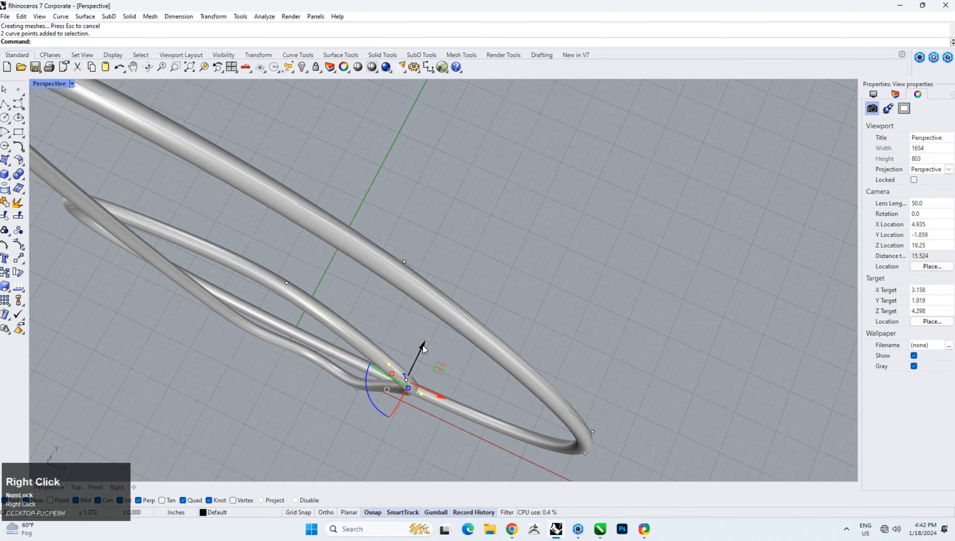
{"action": "left_click_drag", "start_coordinate": [422, 345], "coordinate": [426, 333]}
Step: Select the control point at the sculpture's lowest bend and move it forward along the Y axis
{"action": "right_click_drag", "start_coordinate": [280, 312], "coordinate": [420, 259]}
{"action": "left_click_drag", "start_coordinate": [384, 285], "coordinate": [430, 242]}
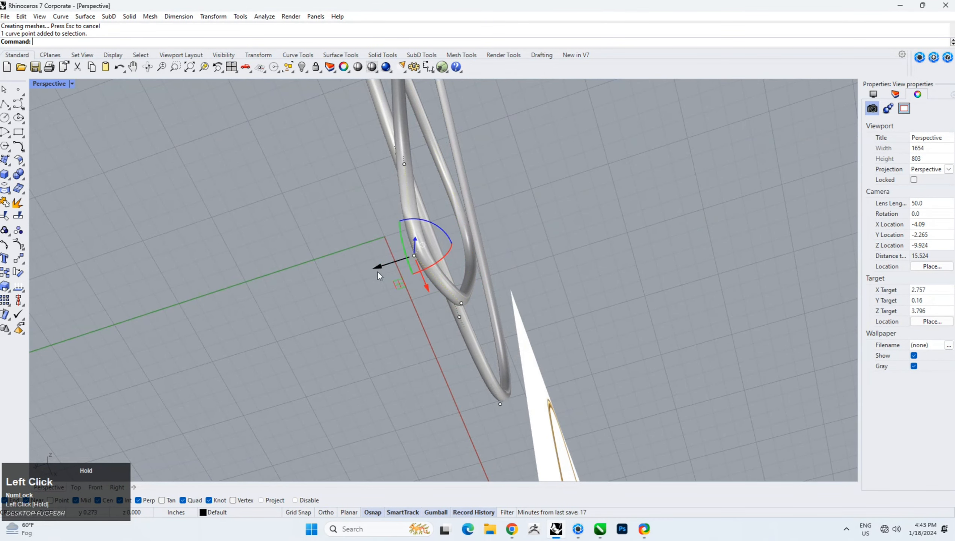
{"action": "right_click_drag", "start_coordinate": [379, 272], "coordinate": [431, 391]}
{"action": "left_click_drag", "start_coordinate": [437, 415], "coordinate": [449, 416]}
Step: Fine-tune the lowest control point's depth by moving it slightly further forward along the Y axis in the Right view
{"action": "left_click", "coordinate": [116, 487]}
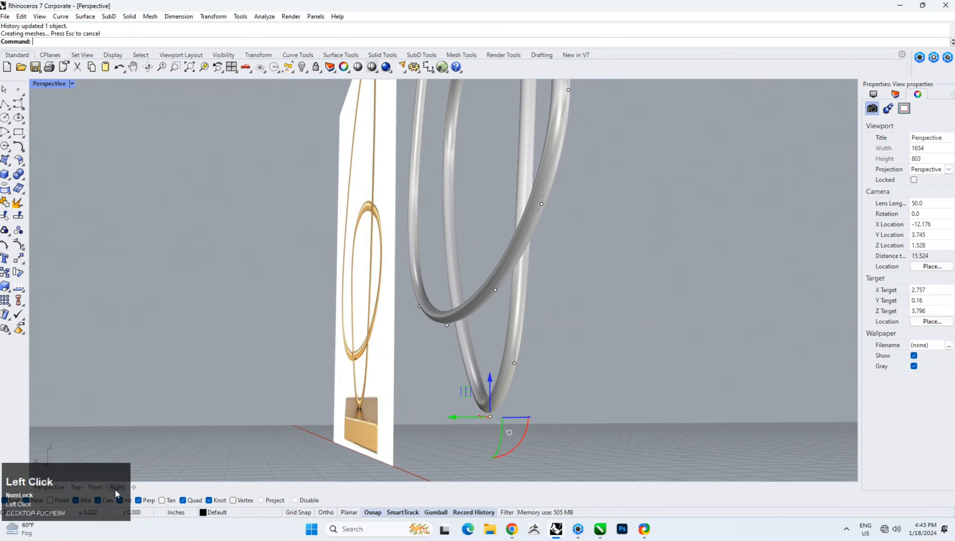
{"action": "scroll", "coordinate": [265, 342], "scroll_direction": "up", "scroll_amount": 5}
{"action": "scroll", "coordinate": [273, 365], "scroll_direction": "up", "scroll_amount": 2}
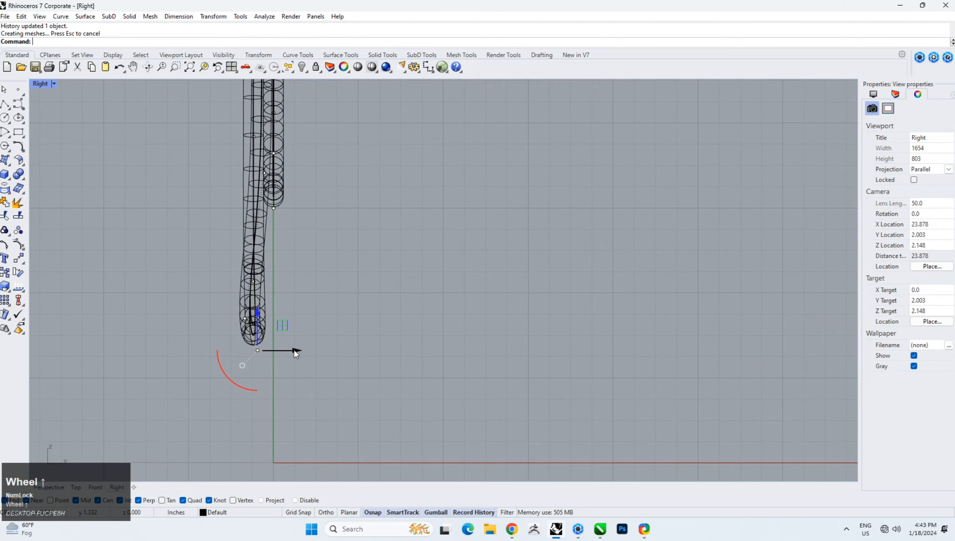
{"action": "left_click_drag", "start_coordinate": [293, 349], "coordinate": [291, 354]}
{"action": "scroll", "coordinate": [244, 295], "scroll_direction": "up", "scroll_amount": 2}
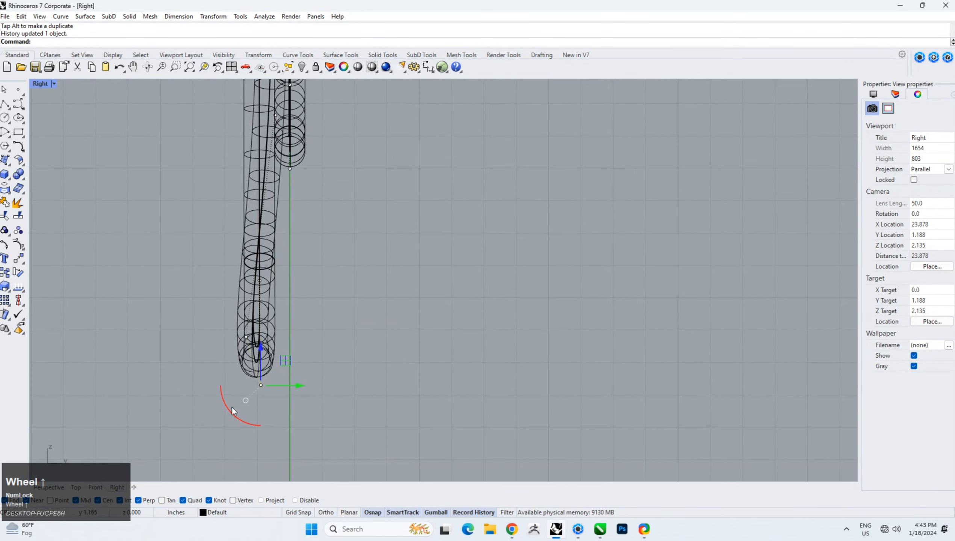
{"action": "left_click", "coordinate": [50, 487]}
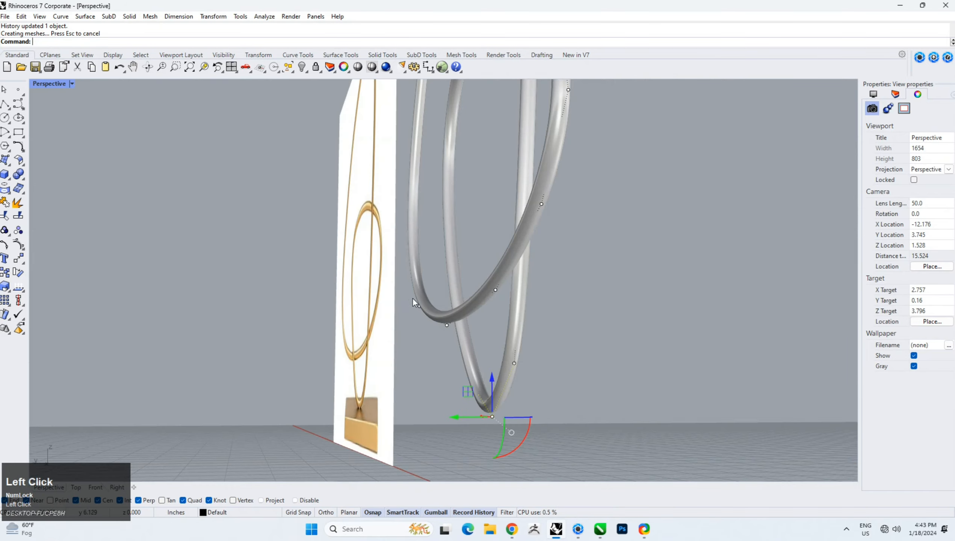
Step: Compare the pipe with the reference picture in the Perspective view, clear the selection and turn off the curve's control points
{"action": "scroll", "coordinate": [396, 292], "scroll_direction": "up", "scroll_amount": 2}
{"action": "right_click_drag", "start_coordinate": [395, 292], "coordinate": [575, 216]}
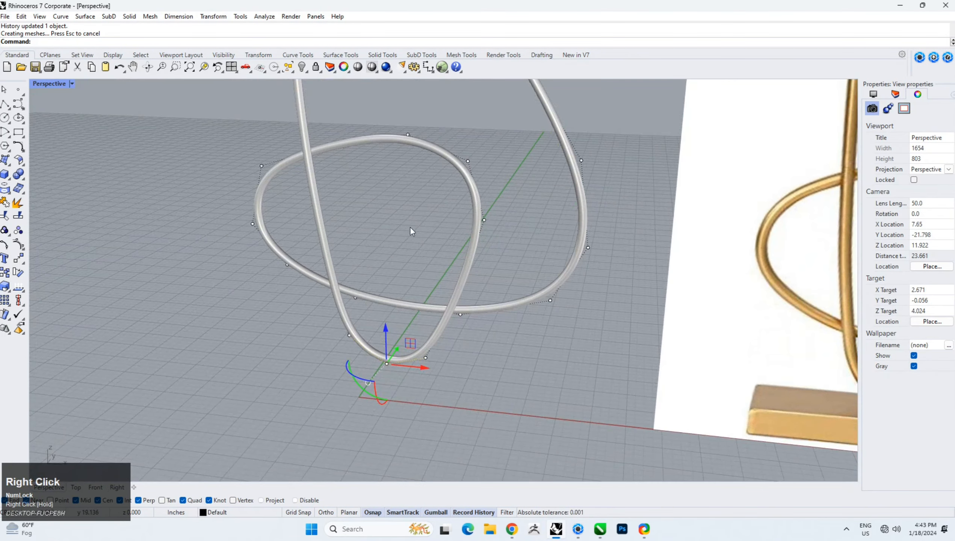
{"action": "scroll", "coordinate": [382, 219], "scroll_direction": "down", "scroll_amount": 4}
{"action": "right_click_drag", "start_coordinate": [379, 203], "coordinate": [237, 303], "text": "shift"}
{"action": "right_click_drag", "start_coordinate": [310, 161], "coordinate": [306, 204]}
{"action": "key", "text": "Escape"}
{"action": "left_click", "coordinate": [344, 150]}
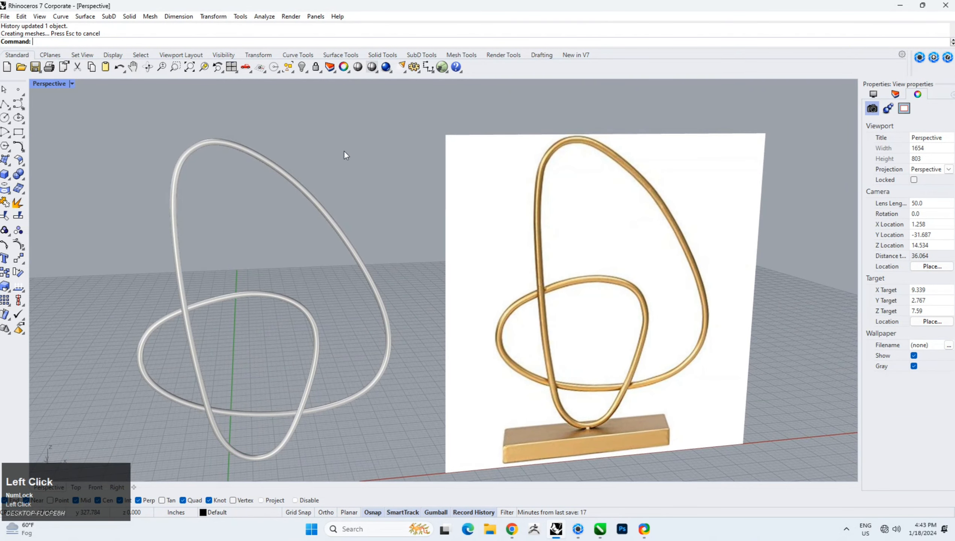
Step: Delete the reference picture of the gold sculpture beside the pipe
{"action": "right_click_drag", "start_coordinate": [476, 283], "coordinate": [448, 242], "text": "shift"}
{"action": "left_click", "coordinate": [449, 246]}
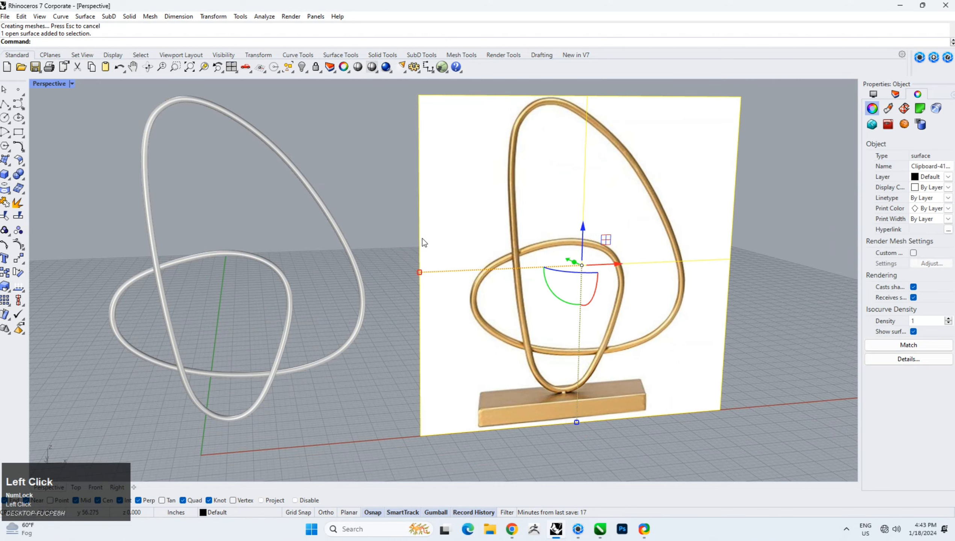
{"action": "key", "text": "Delete"}
Step: Start a box at the origin with a base 5 inches long and 3.5 inches wide
{"action": "right_click_drag", "start_coordinate": [213, 390], "coordinate": [302, 361], "text": "shift"}
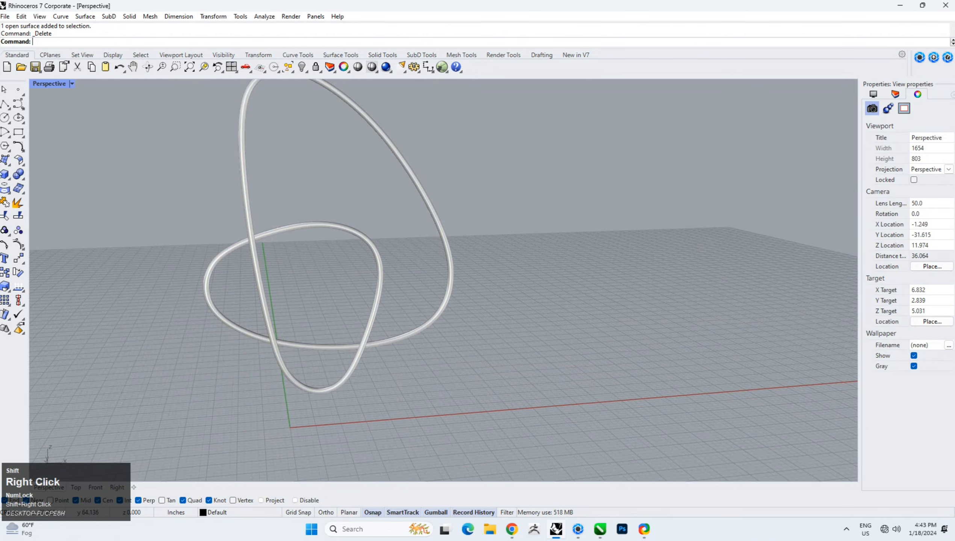
{"action": "left_click", "coordinate": [5, 174]}
{"action": "right_click_drag", "start_coordinate": [197, 254], "coordinate": [244, 253]}
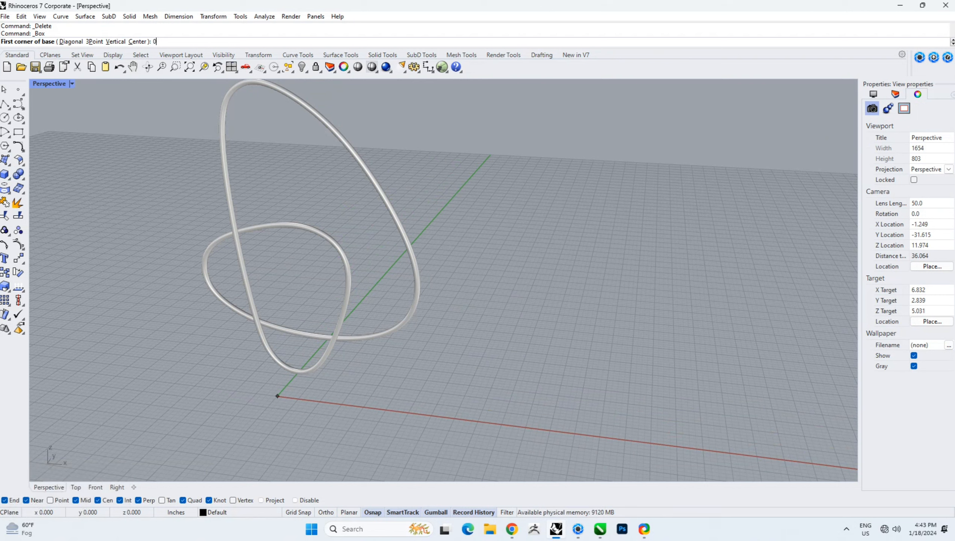
{"action": "key", "text": "Return"}
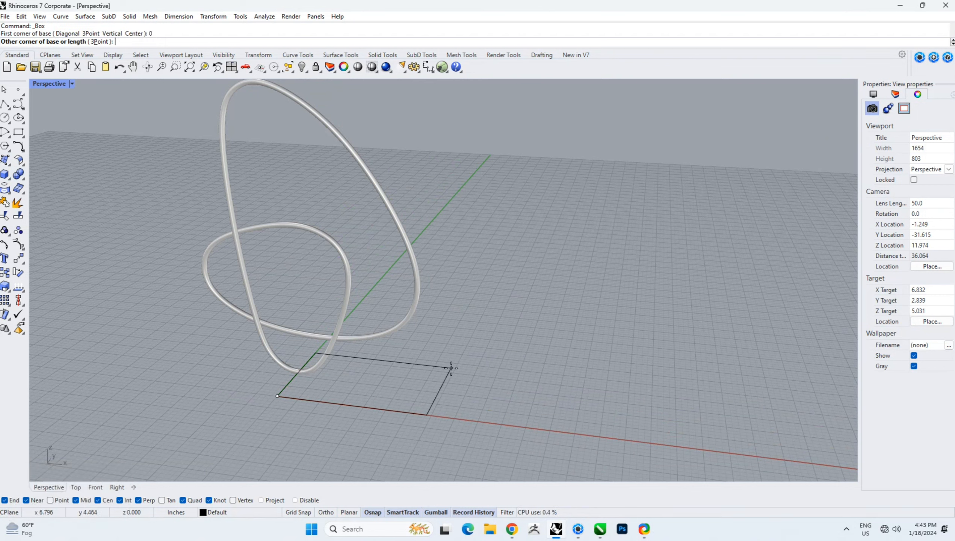
{"action": "type", "text": "5"}
{"action": "key", "text": "Return"}
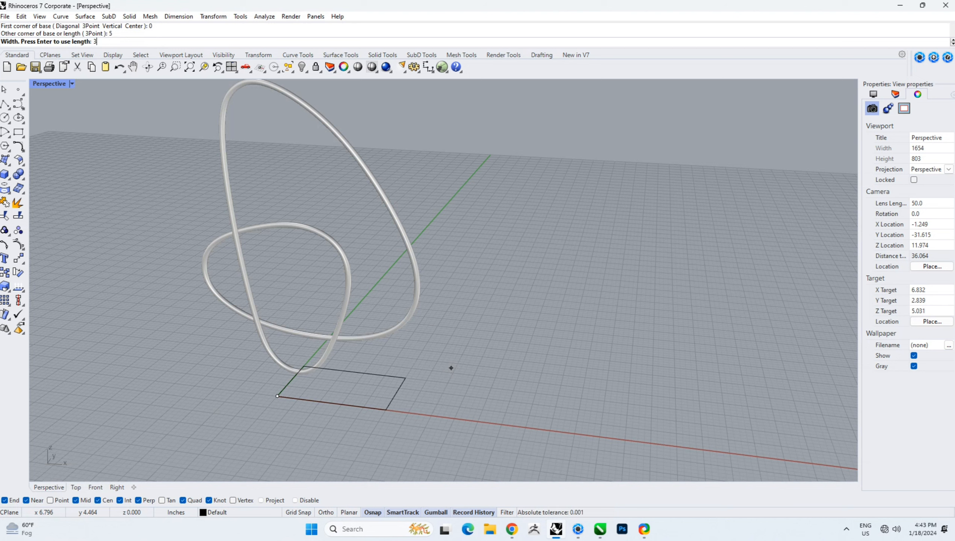
{"action": "type", "text": "3.5"}
{"action": "key", "text": "Return"}
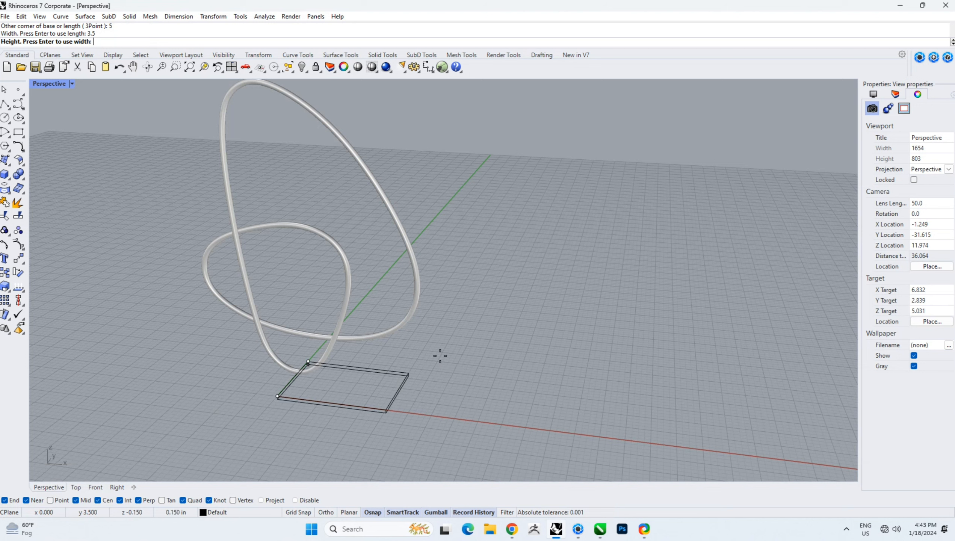
Step: Finish the base box with a height of 0.5 inches
{"action": "type", "text": "."}
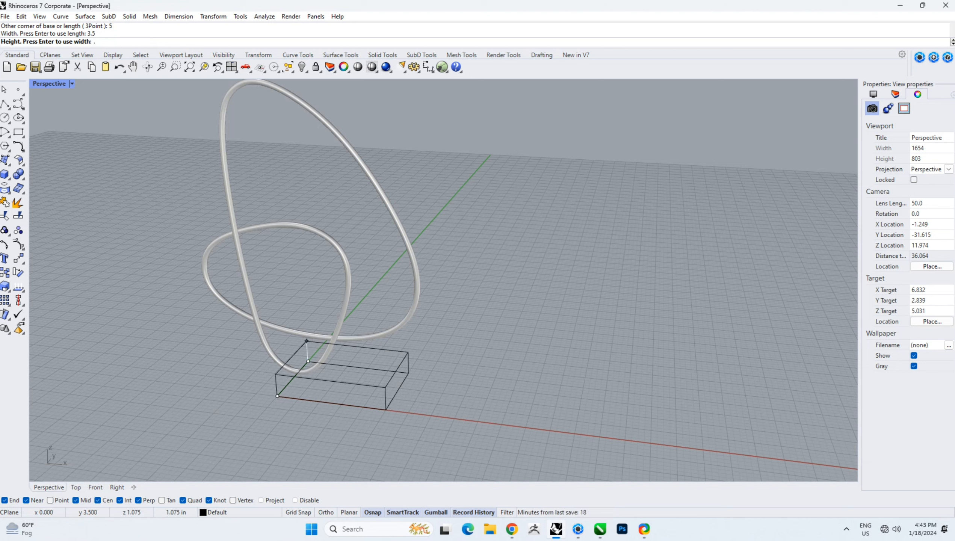
{"action": "type", "text": "5"}
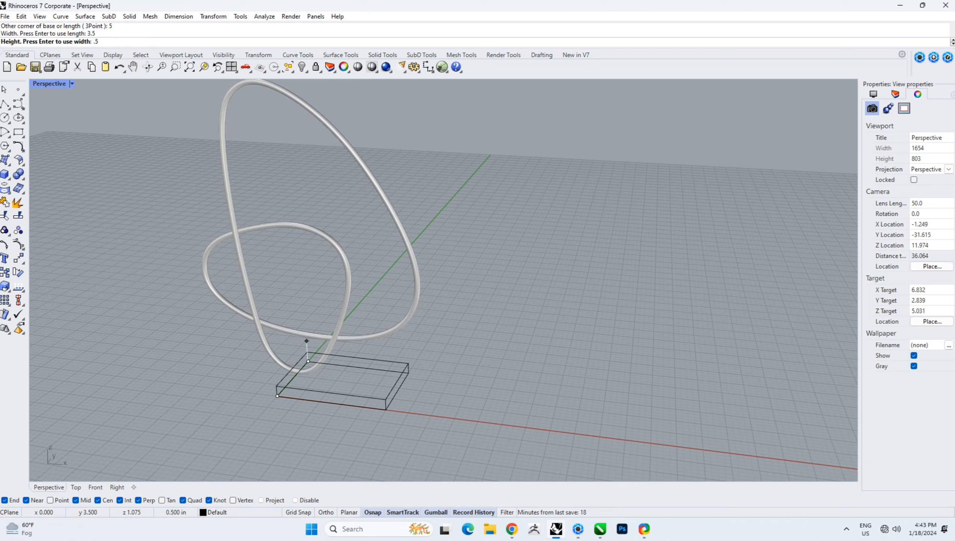
{"action": "type", "text": "mm"}
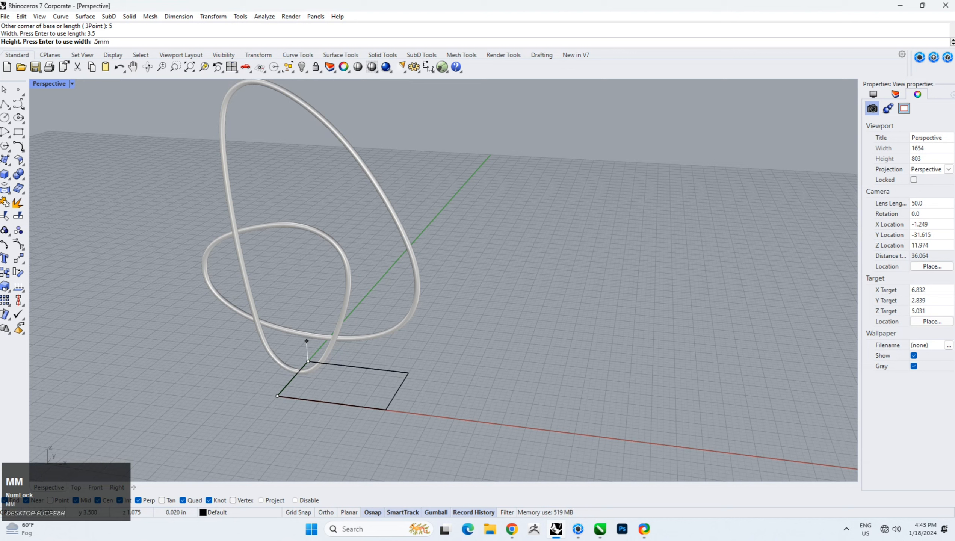
{"action": "key", "text": "BackSpace"}
{"action": "key", "text": "BackSpace"}
{"action": "key", "text": "BackSpace"}
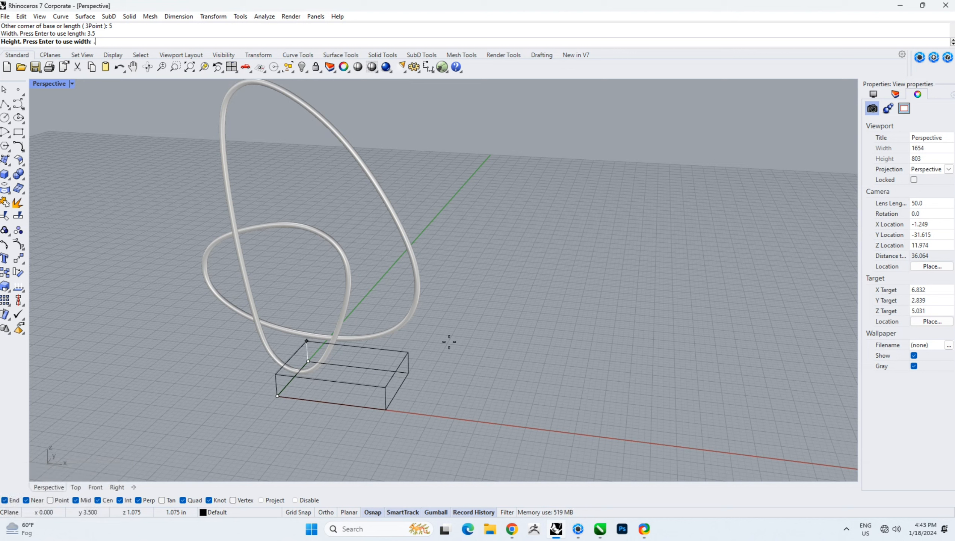
{"action": "type", "text": "5"}
{"action": "key", "text": "Return"}
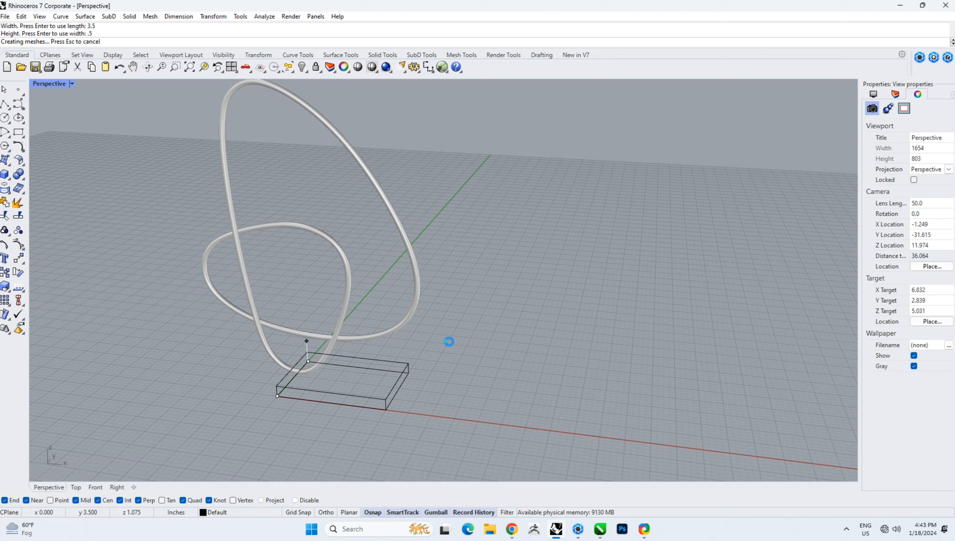
Step: Align the base box concentrically to the origin point 0
{"action": "left_click", "coordinate": [386, 381]}
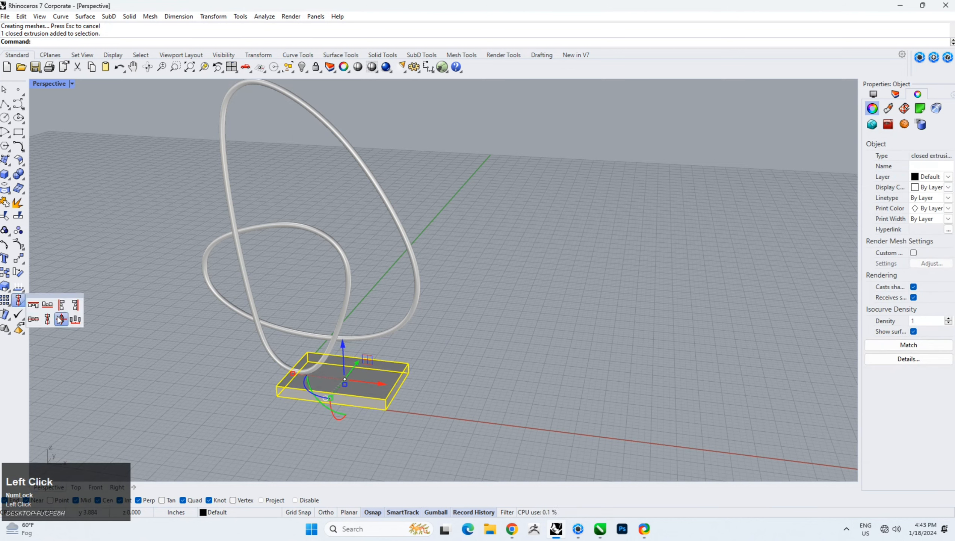
{"action": "left_click", "coordinate": [18, 301]}
{"action": "left_click", "coordinate": [277, 396]}
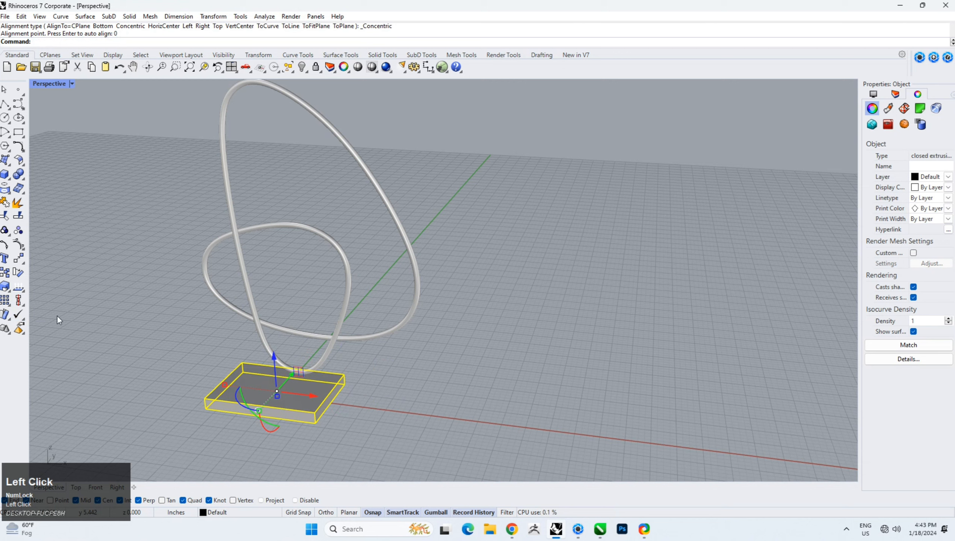
Step: Scale the base box in one direction from its bottom corner to a height of 0.6 inches, and deselect it
{"action": "type", "text": "sc"}
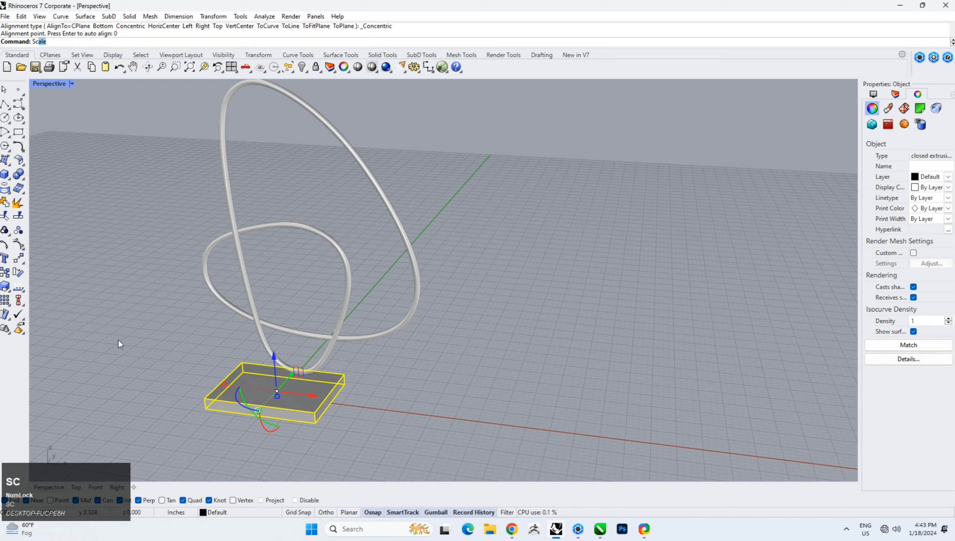
{"action": "left_click", "coordinate": [55, 61]}
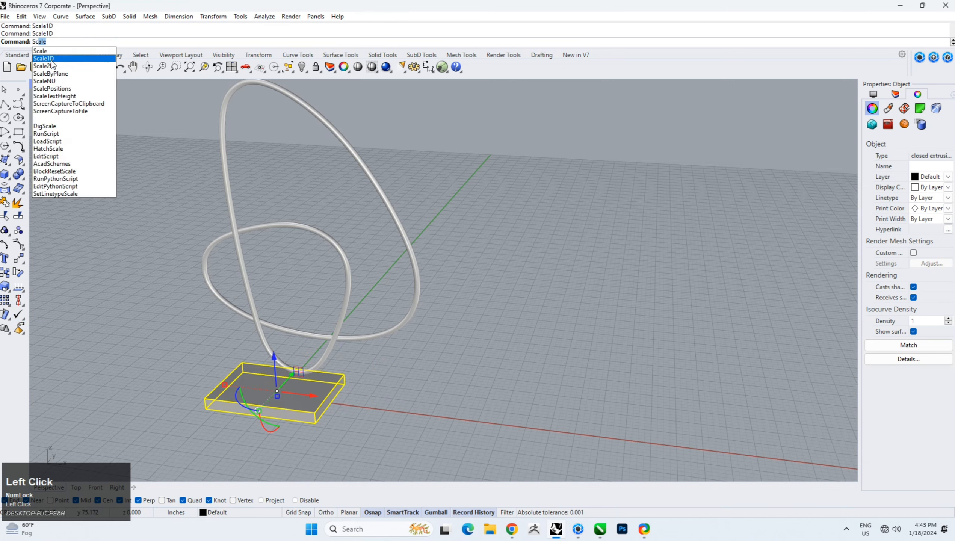
{"action": "left_click", "coordinate": [206, 410]}
{"action": "left_click", "coordinate": [205, 401]}
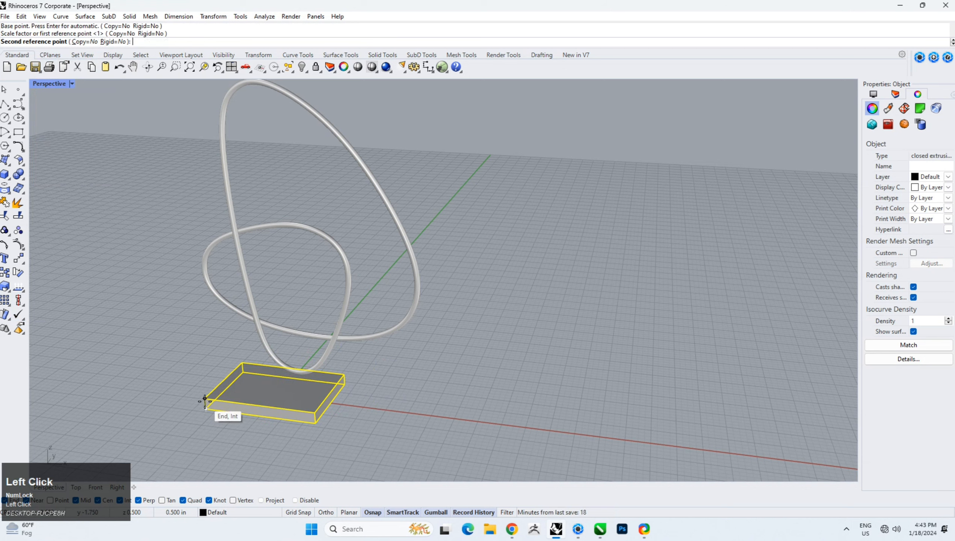
{"action": "type", "text": ".6"}
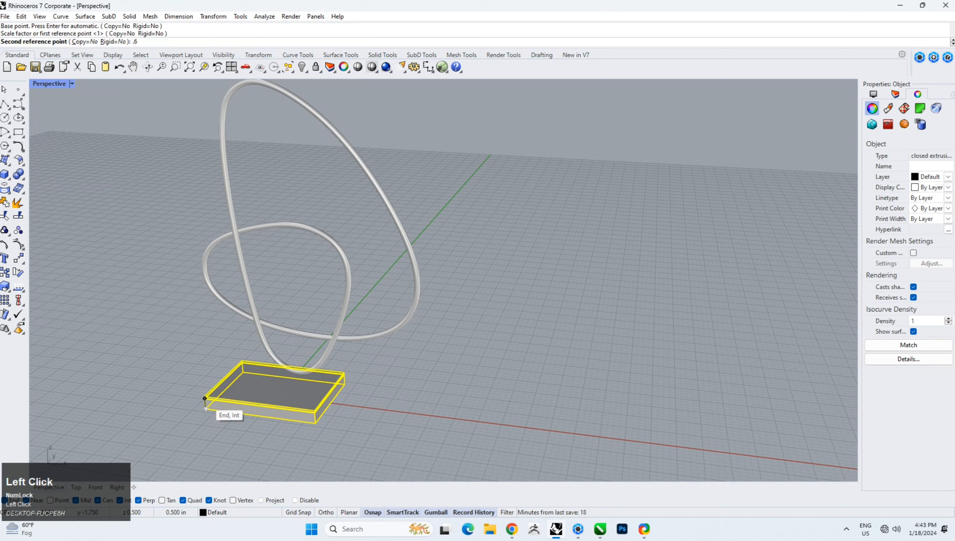
{"action": "key", "text": "Return"}
{"action": "left_click", "coordinate": [433, 384]}
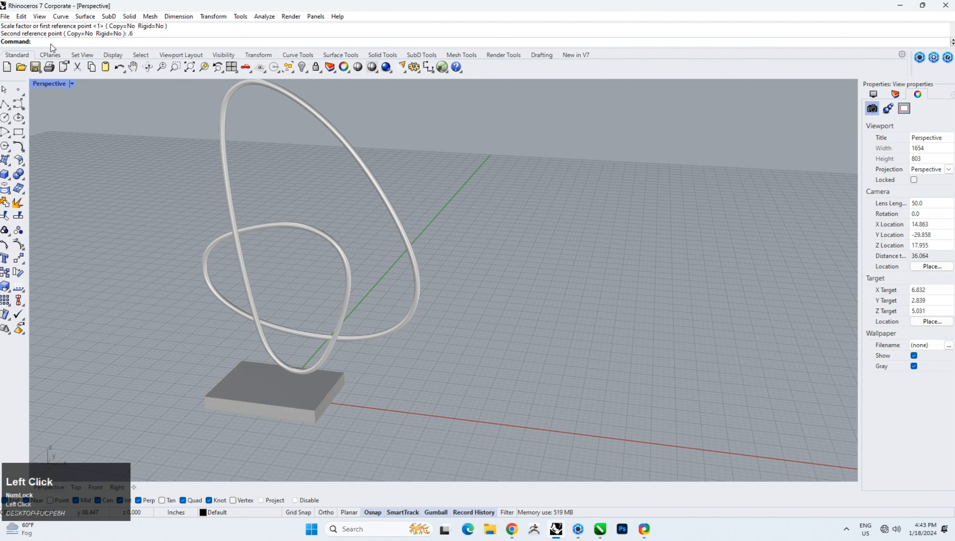
Step: Fillet all edges of the base box with FilletEdge at a radius of 0.5 mm
{"action": "type", "text": "FilletEdge"}
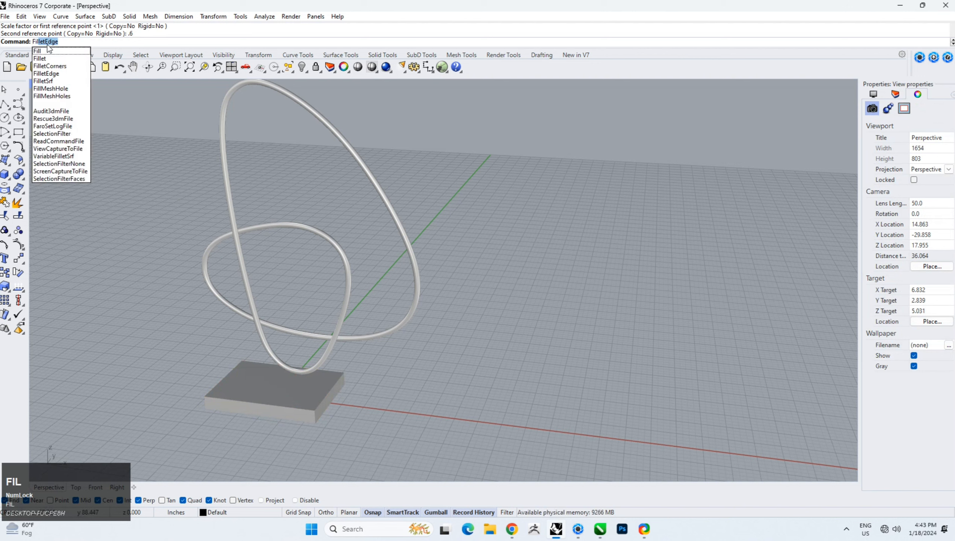
{"action": "left_click", "coordinate": [61, 75]}
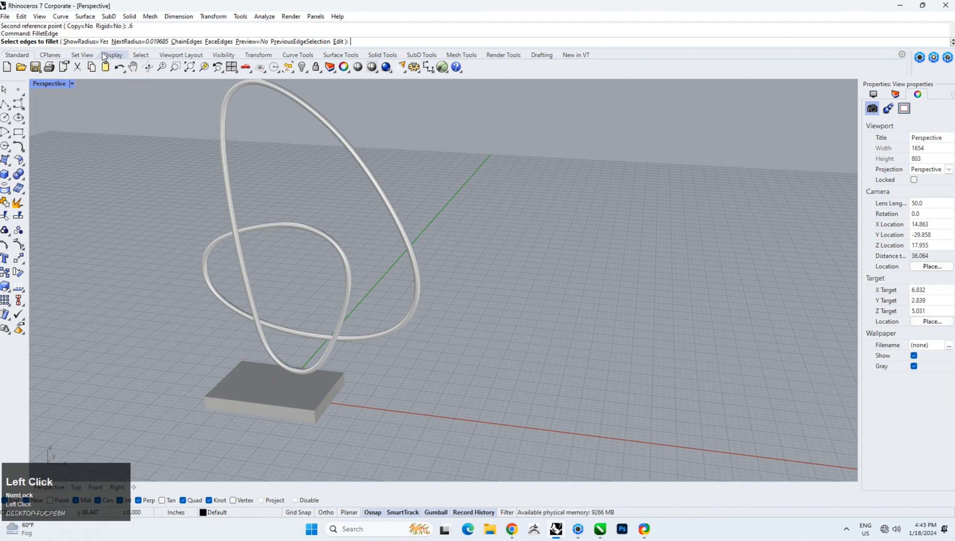
{"action": "left_click", "coordinate": [139, 41]}
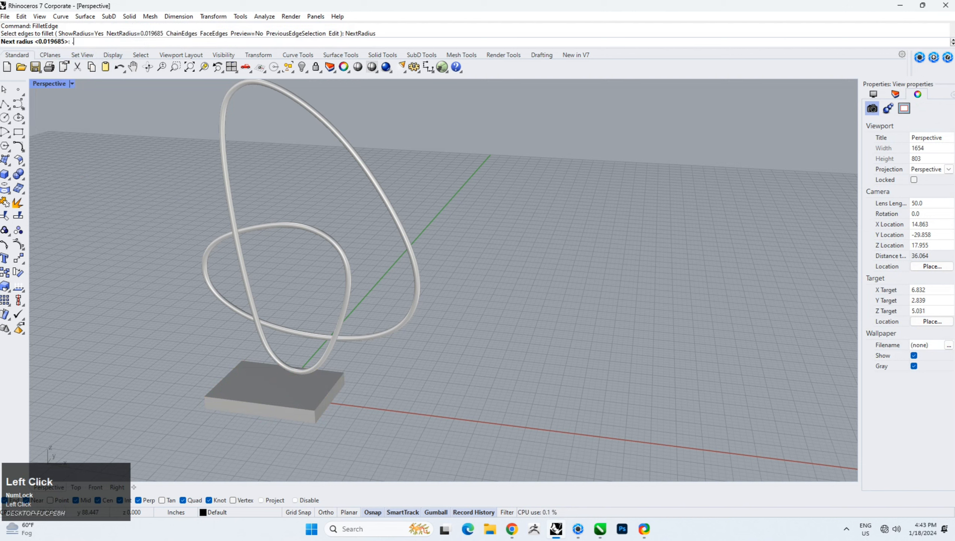
{"action": "type", "text": ".5mm"}
{"action": "key", "text": "Return"}
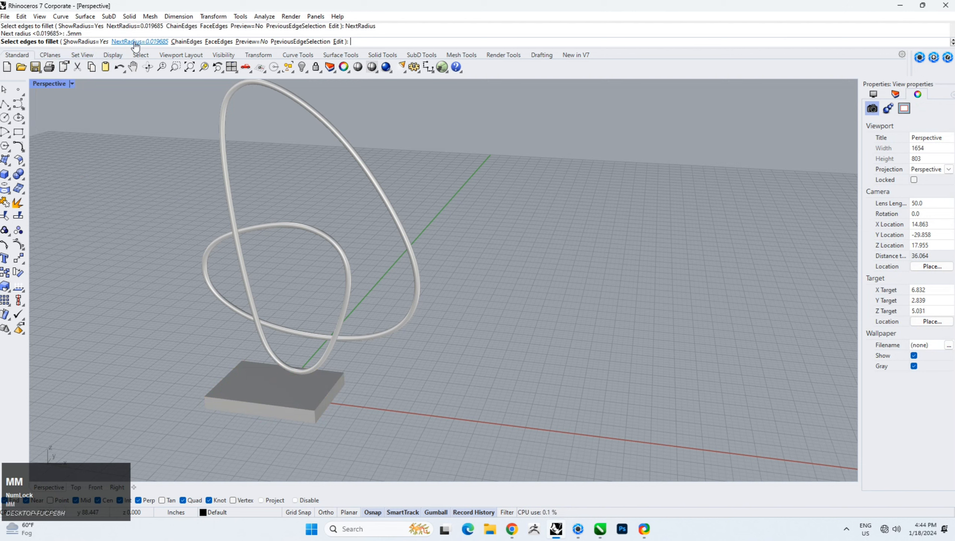
{"action": "left_click_drag", "start_coordinate": [167, 346], "coordinate": [411, 461]}
{"action": "right_click", "coordinate": [426, 389]}
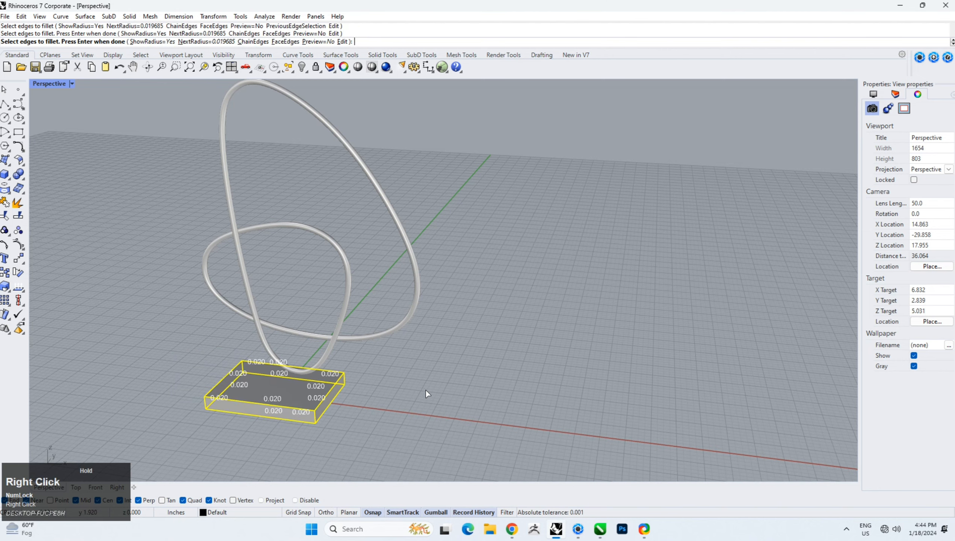
{"action": "right_click", "coordinate": [426, 333]}
Step: Select the looped pipe with its curve and, in the Front view, move it down and sideways to rest centred on the base's top
{"action": "mouse_move", "coordinate": [426, 333]}
{"action": "right_mouse_down"}
{"action": "mouse_move", "coordinate": [367, 358]}
{"action": "mouse_move", "coordinate": [338, 354]}
{"action": "right_mouse_up"}
{"action": "left_click", "coordinate": [98, 487]}
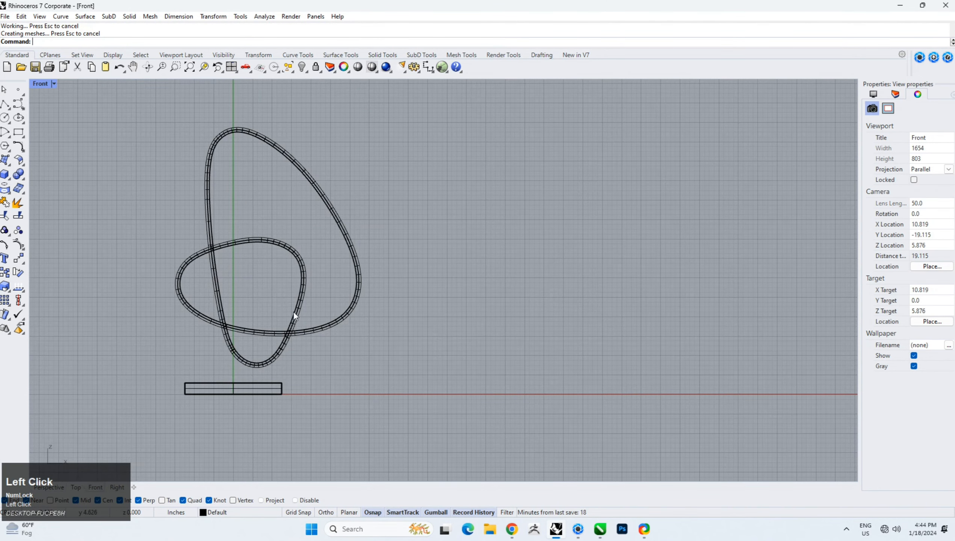
{"action": "scroll", "coordinate": [297, 315], "scroll_direction": "up", "scroll_amount": 3}
{"action": "left_click_drag", "start_coordinate": [368, 345], "coordinate": [266, 248]}
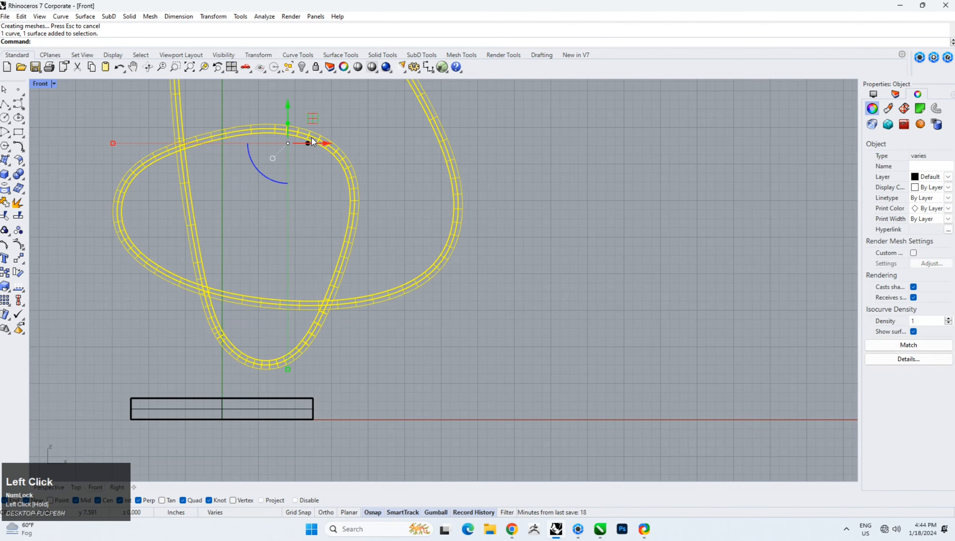
{"action": "left_click_drag", "start_coordinate": [315, 115], "coordinate": [268, 143]}
Step: In the Right view, move the looped pipe and its curve horizontally about 0.2 inches to centre them over the base, and deselect them
{"action": "left_click", "coordinate": [116, 487]}
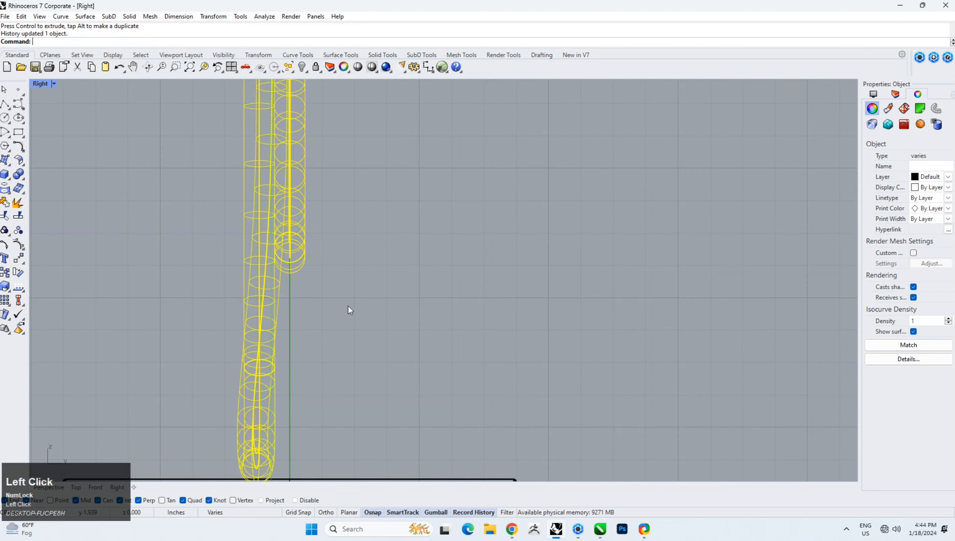
{"action": "scroll", "coordinate": [328, 245], "scroll_direction": "down", "scroll_amount": 5}
{"action": "right_click", "coordinate": [377, 245]}
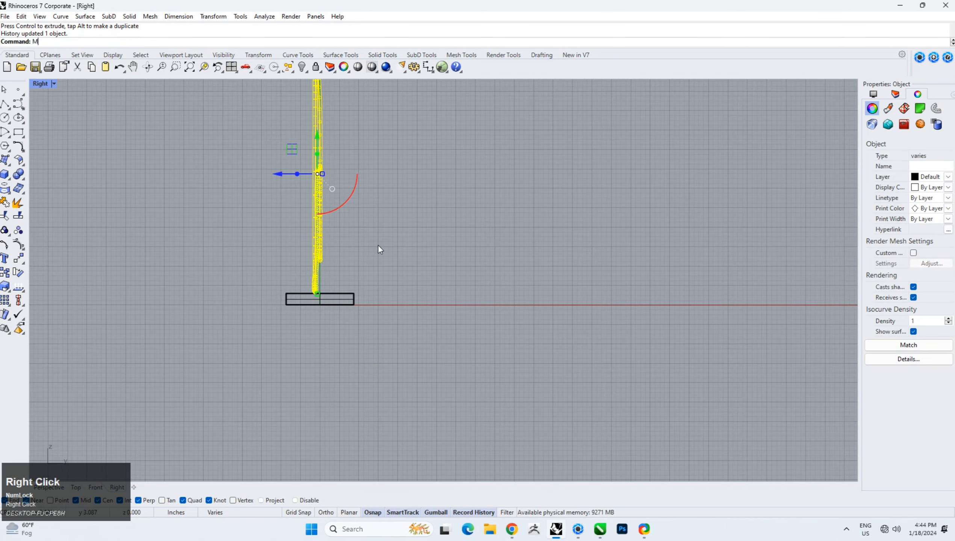
{"action": "scroll", "coordinate": [364, 265], "scroll_direction": "down", "scroll_amount": 3}
{"action": "left_click", "coordinate": [385, 258], "text": "shift"}
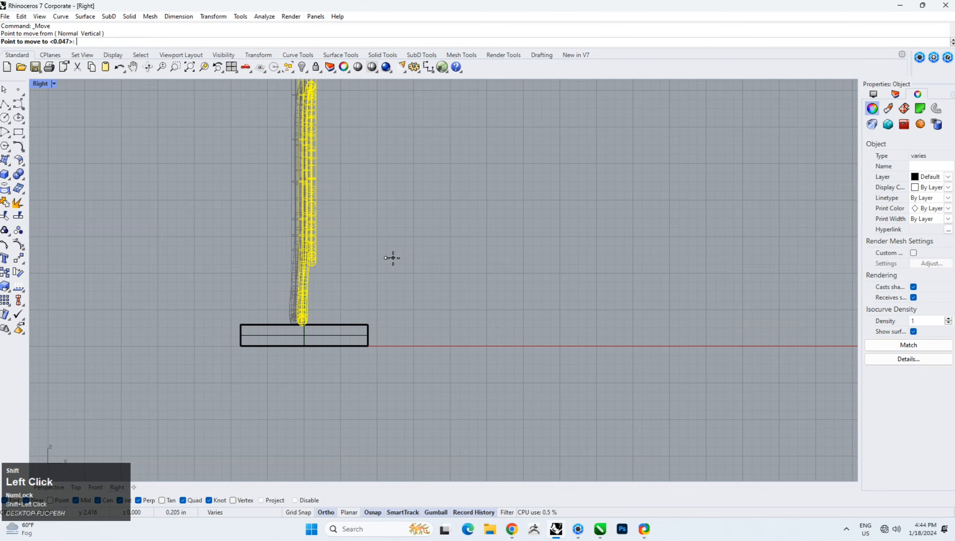
{"action": "left_click", "coordinate": [392, 258]}
{"action": "left_click", "coordinate": [447, 282]}
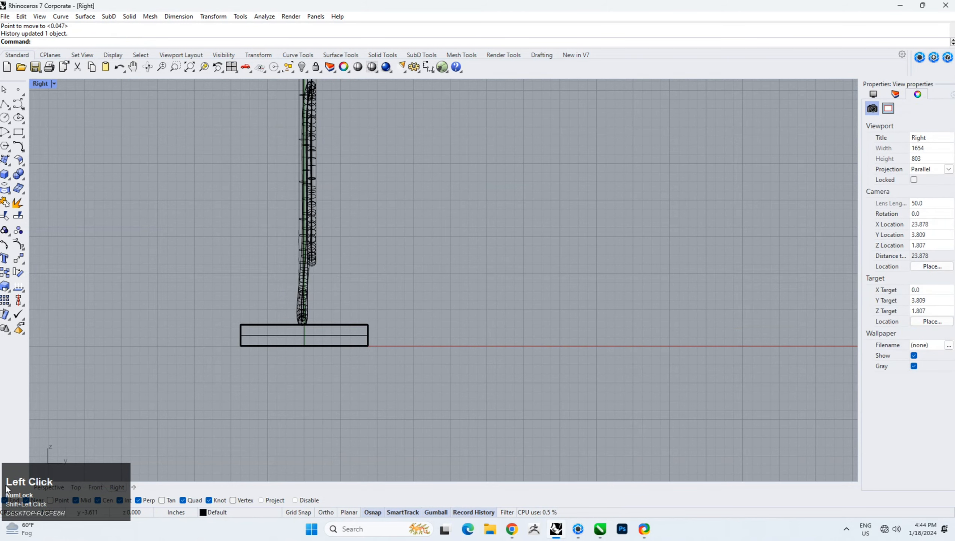
Step: Examine the looped pipe's placement on the base from several angles in the Perspective view
{"action": "left_click", "coordinate": [49, 488]}
{"action": "scroll", "coordinate": [281, 324], "scroll_direction": "down", "scroll_amount": 3}
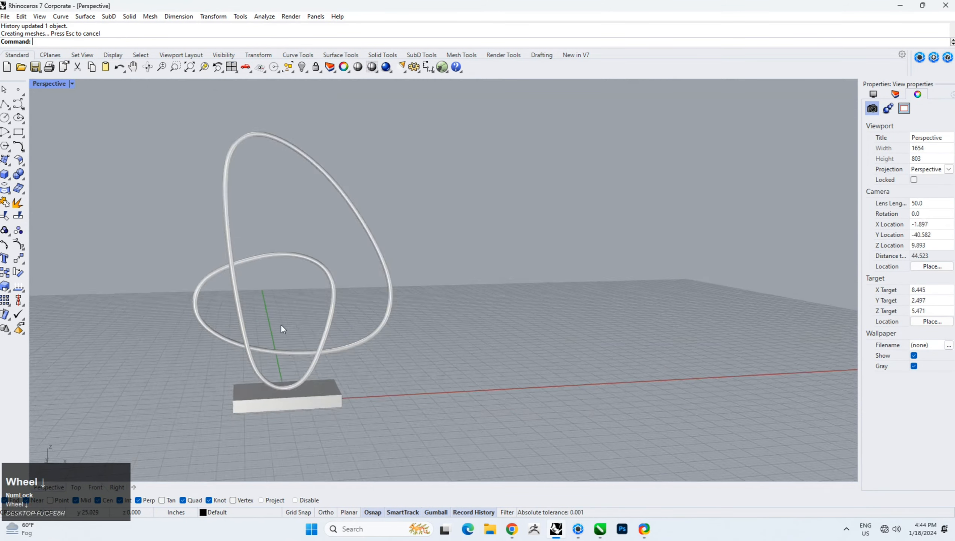
{"action": "mouse_move", "coordinate": [280, 324]}
{"action": "right_mouse_down"}
{"action": "mouse_move", "coordinate": [471, 333]}
{"action": "mouse_move", "coordinate": [336, 323]}
{"action": "mouse_move", "coordinate": [299, 331]}
{"action": "right_mouse_up"}
{"action": "scroll", "coordinate": [298, 284], "scroll_direction": "down", "scroll_amount": 5}
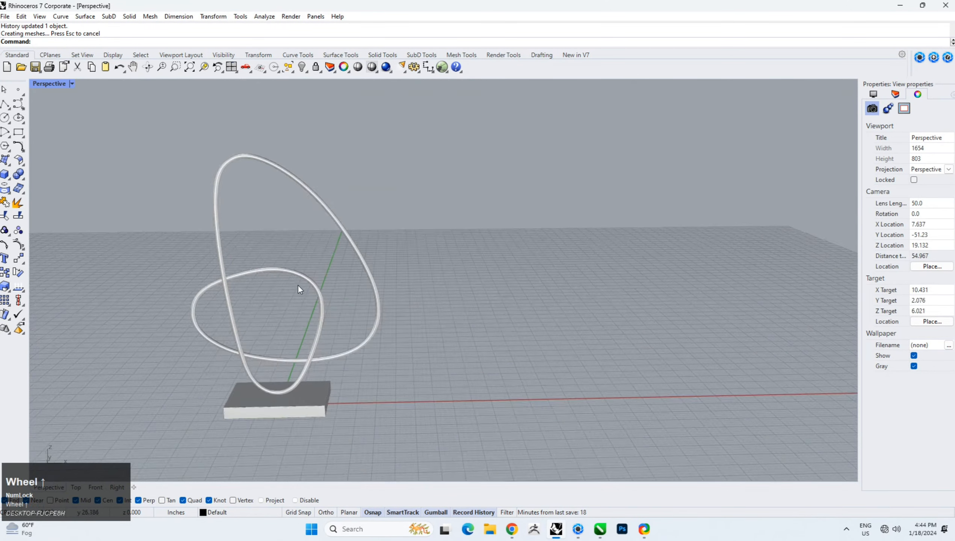
{"action": "mouse_move", "coordinate": [298, 284]}
{"action": "right_mouse_down"}
{"action": "mouse_move", "coordinate": [320, 334]}
{"action": "mouse_move", "coordinate": [243, 342]}
{"action": "mouse_move", "coordinate": [215, 330]}
{"action": "mouse_move", "coordinate": [294, 267]}
{"action": "mouse_move", "coordinate": [360, 394]}
{"action": "mouse_move", "coordinate": [343, 323]}
{"action": "mouse_move", "coordinate": [294, 331]}
{"action": "right_mouse_up"}
{"action": "scroll", "coordinate": [343, 323], "scroll_direction": "down", "scroll_amount": 3}
{"action": "scroll", "coordinate": [320, 328], "scroll_direction": "down", "scroll_amount": 6}
{"action": "scroll", "coordinate": [294, 331], "scroll_direction": "up", "scroll_amount": 4}
{"action": "scroll", "coordinate": [353, 337], "scroll_direction": "up", "scroll_amount": 2}
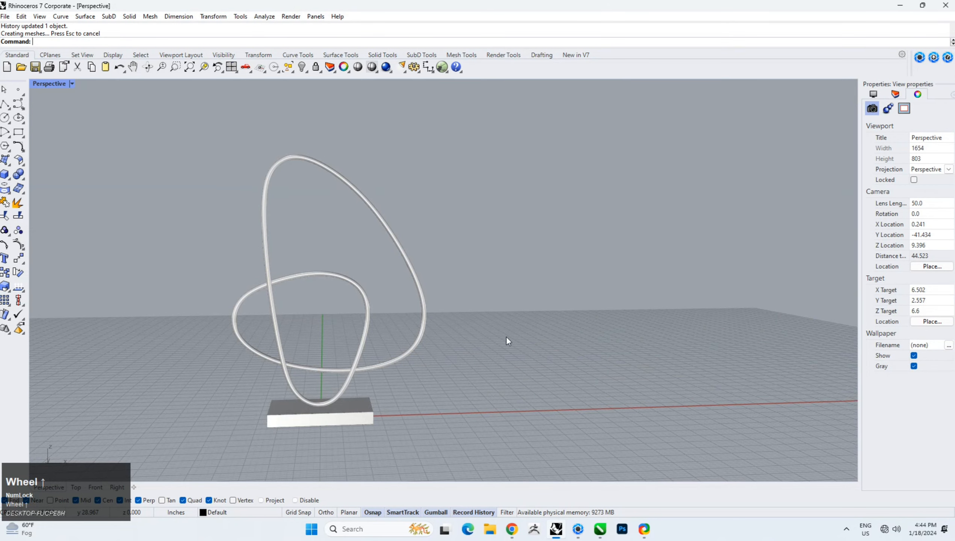